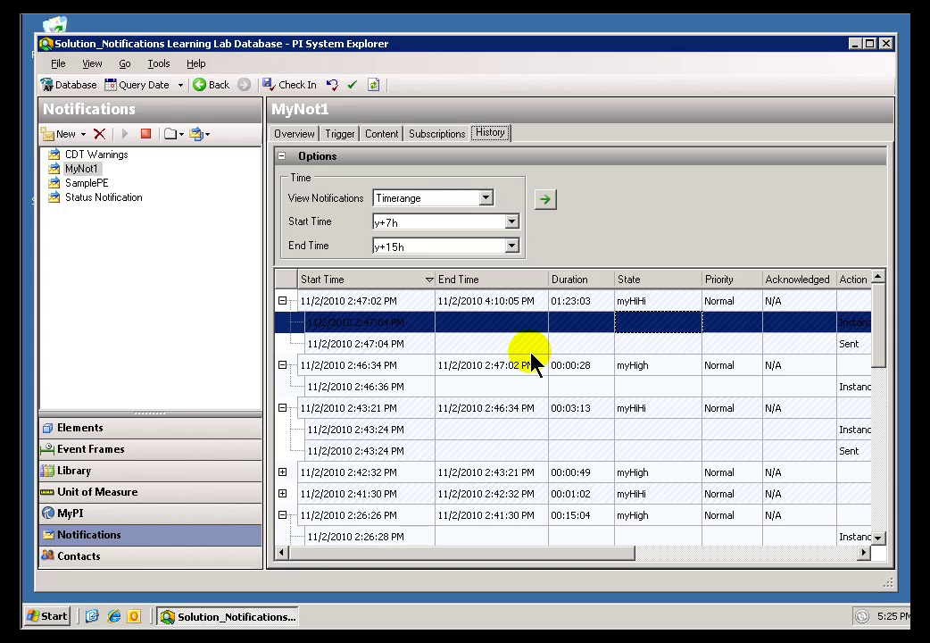
Select the 2:46:34 PM notification and bring up its actions, then dismiss them without acting.
click(523, 370)
right_click(523, 370)
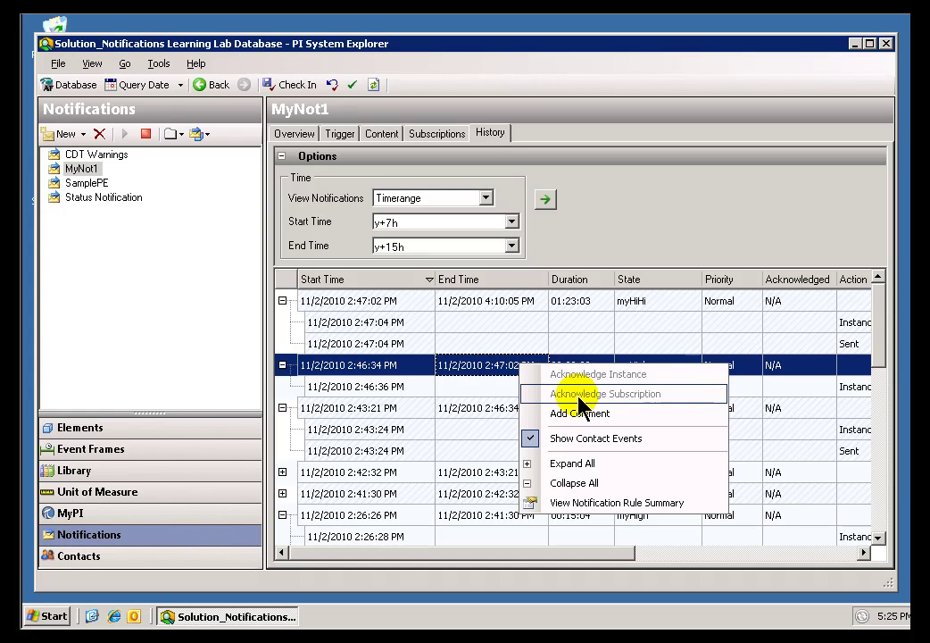
click(471, 373)
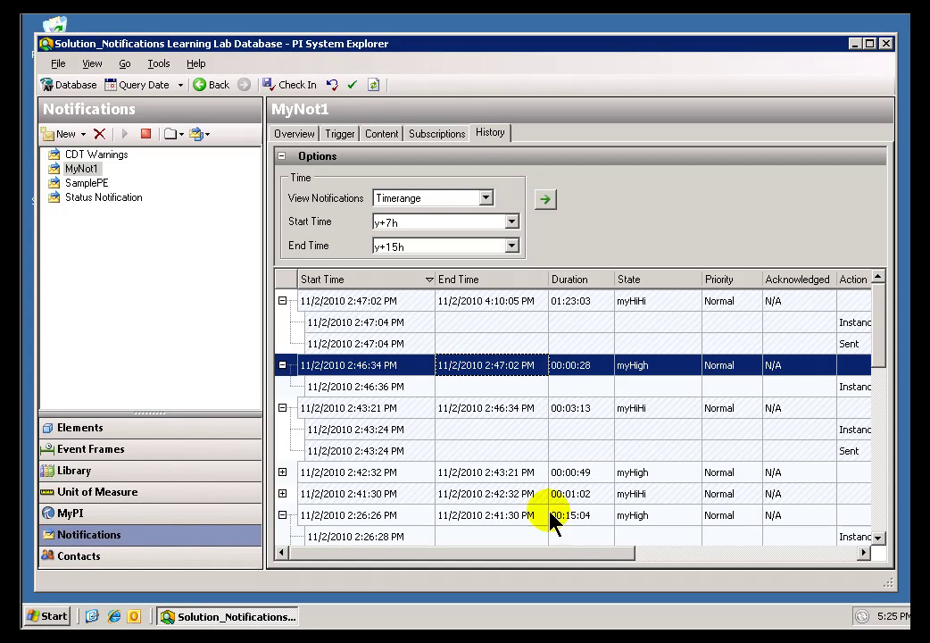
Scroll the history grid right and review the automatically acknowledged instance rows.
click(790, 558)
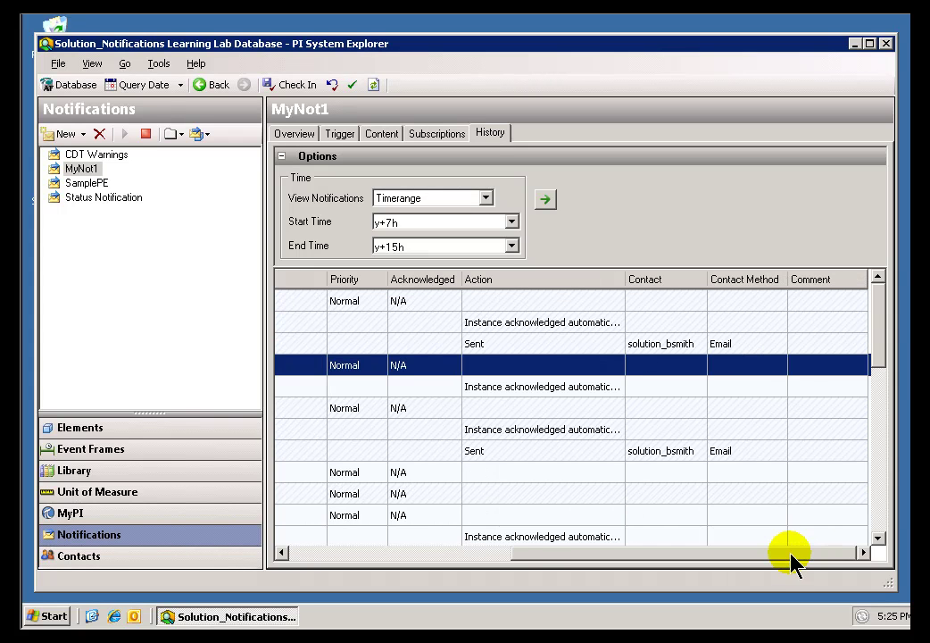
click(518, 324)
click(517, 390)
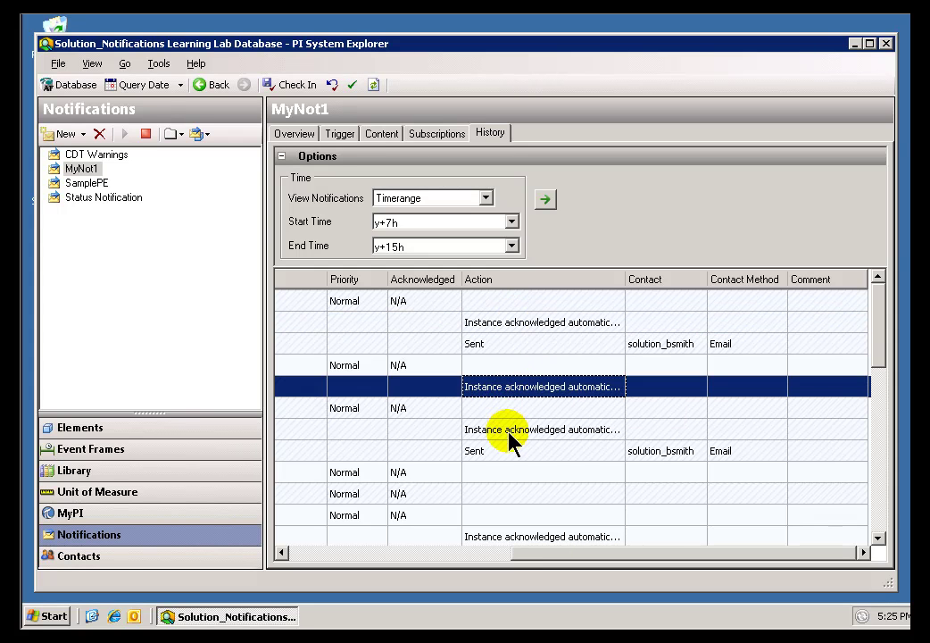
click(506, 431)
click(508, 537)
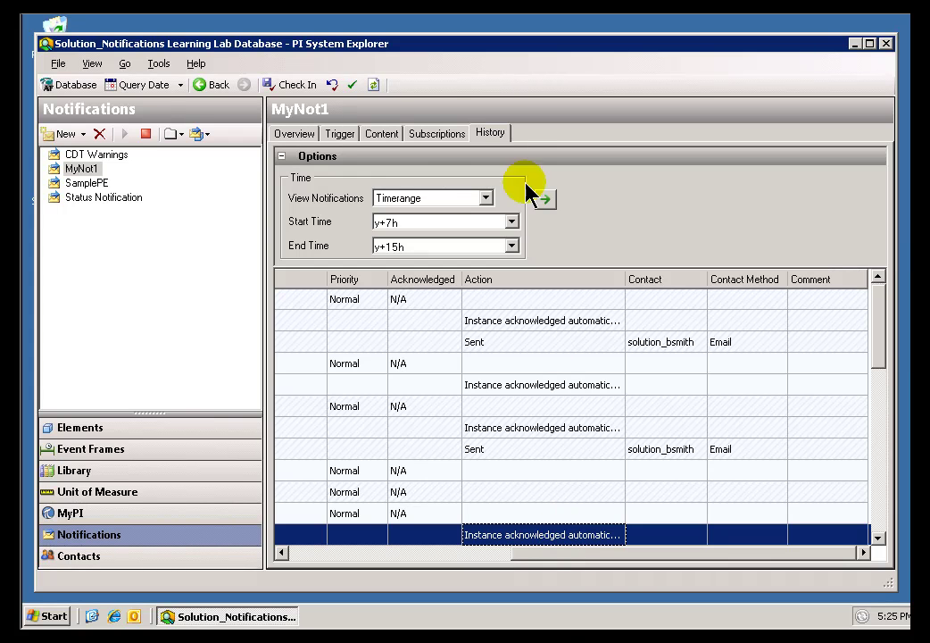
Open MyNot1's subscriptions and preview the Subscriptions node options without changing them.
click(433, 134)
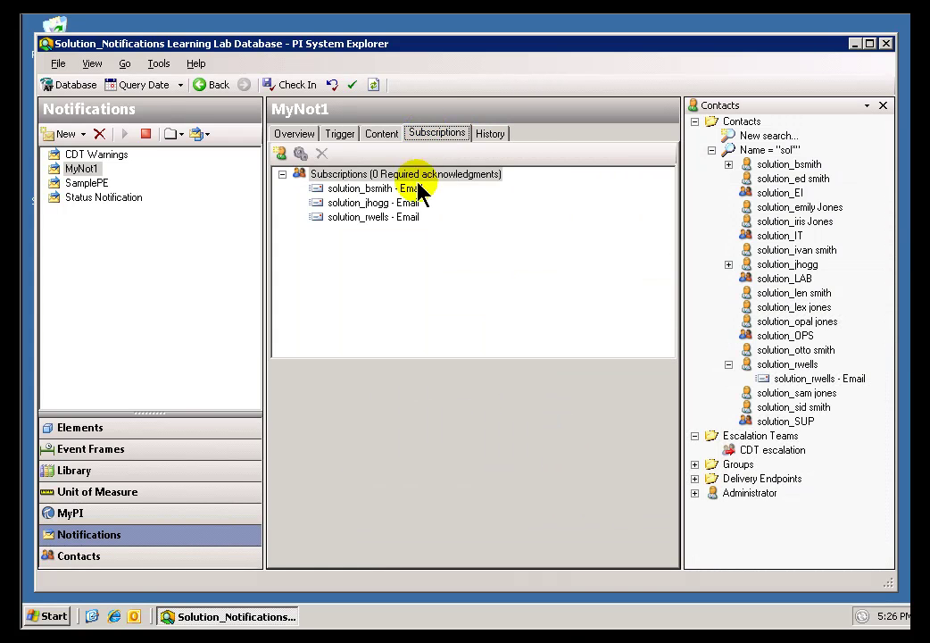
click(356, 177)
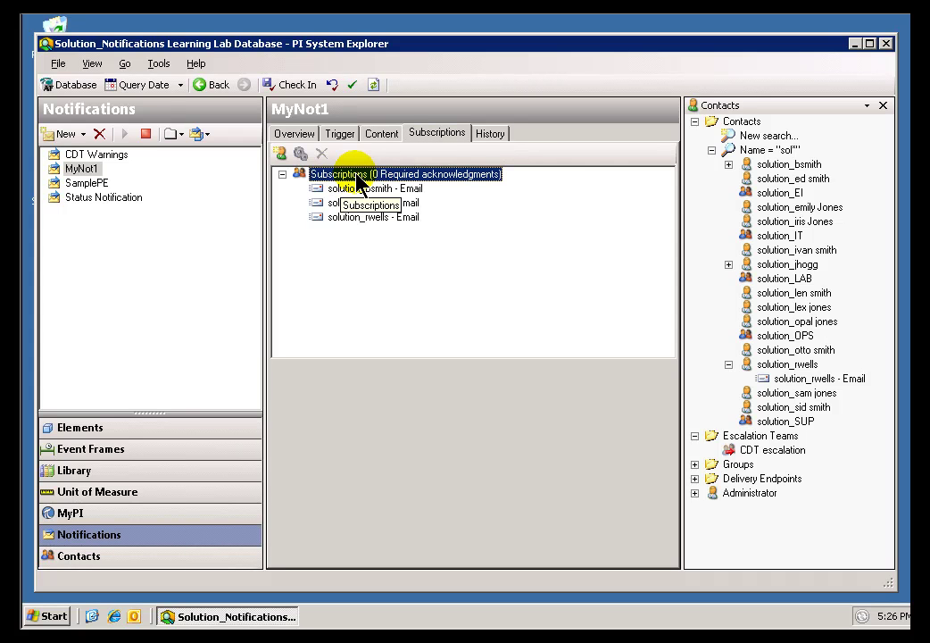
right_click(357, 177)
click(408, 206)
click(593, 353)
Set the subscriptions' Required acknowledgments to 2 and confirm.
right_click(421, 179)
click(477, 205)
click(489, 314)
click(472, 359)
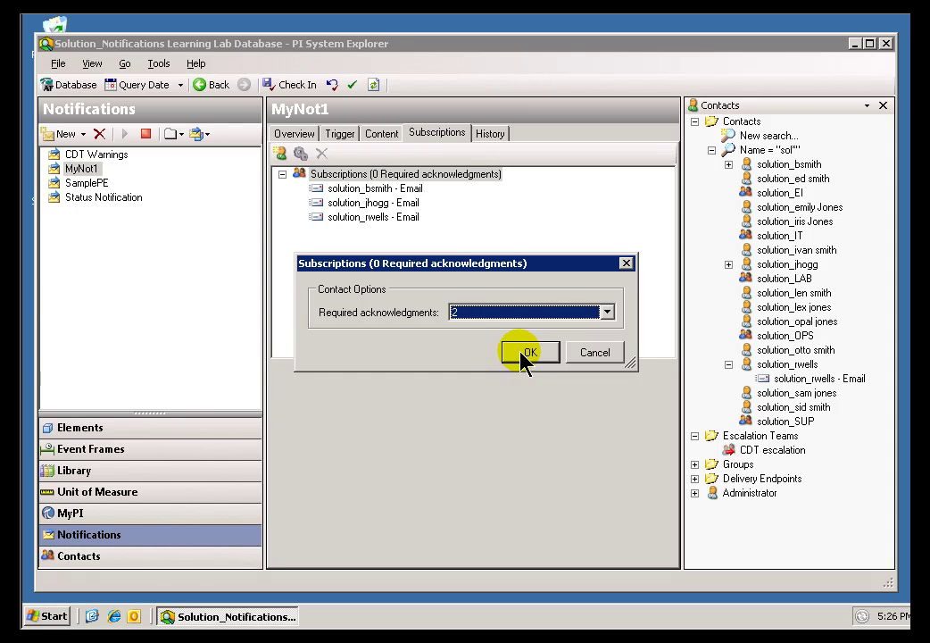
click(527, 354)
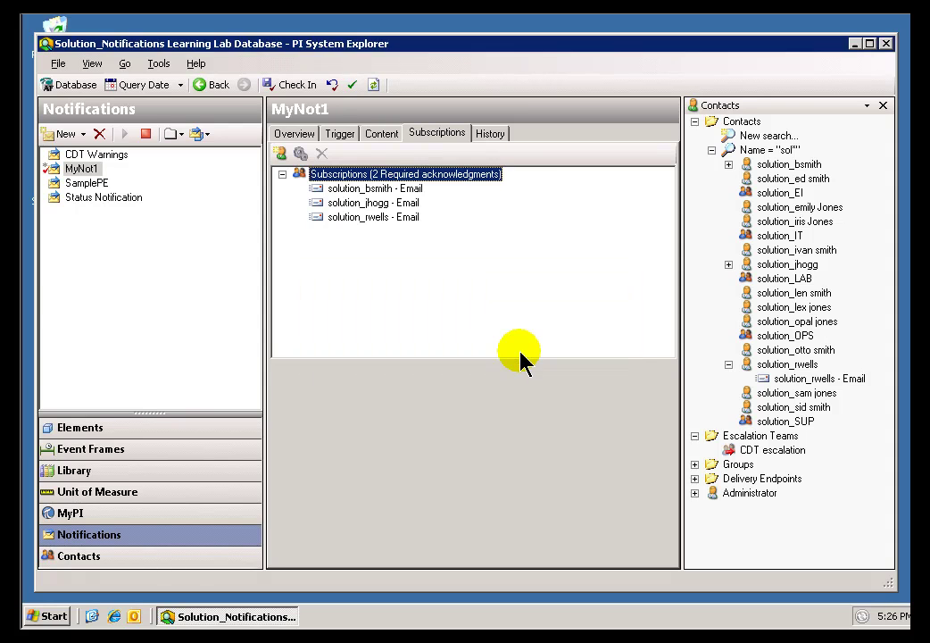
Browse MyNot1's history and the third email subscription's subject and content, returning to the 2:46:34 PM notification.
click(490, 134)
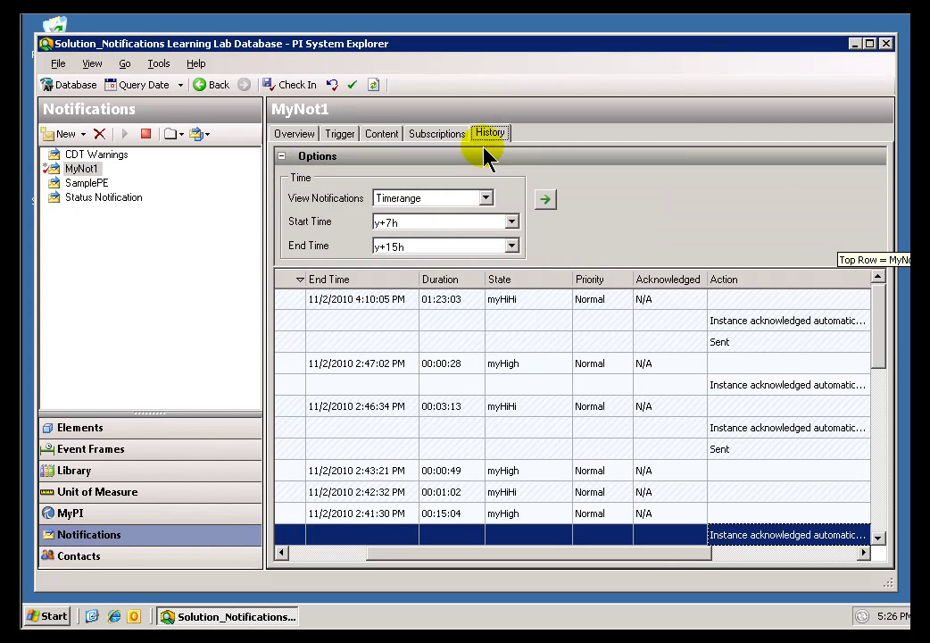
right_click(467, 366)
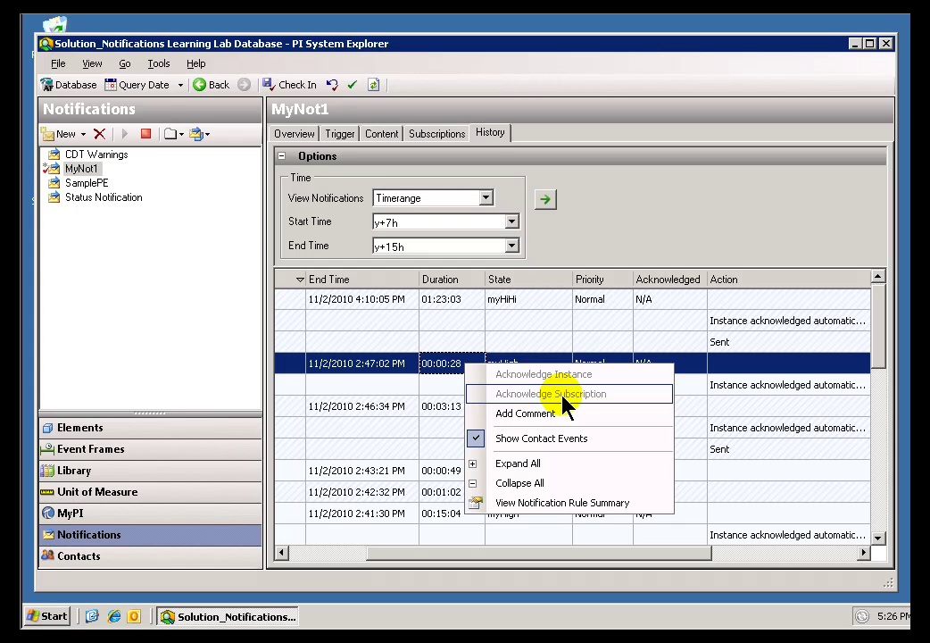
click(437, 133)
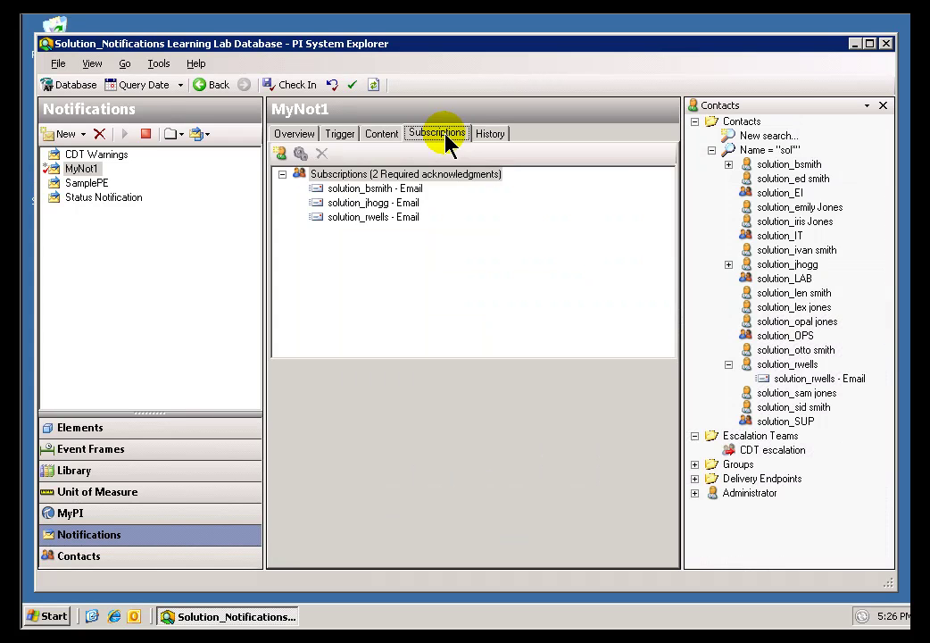
click(338, 223)
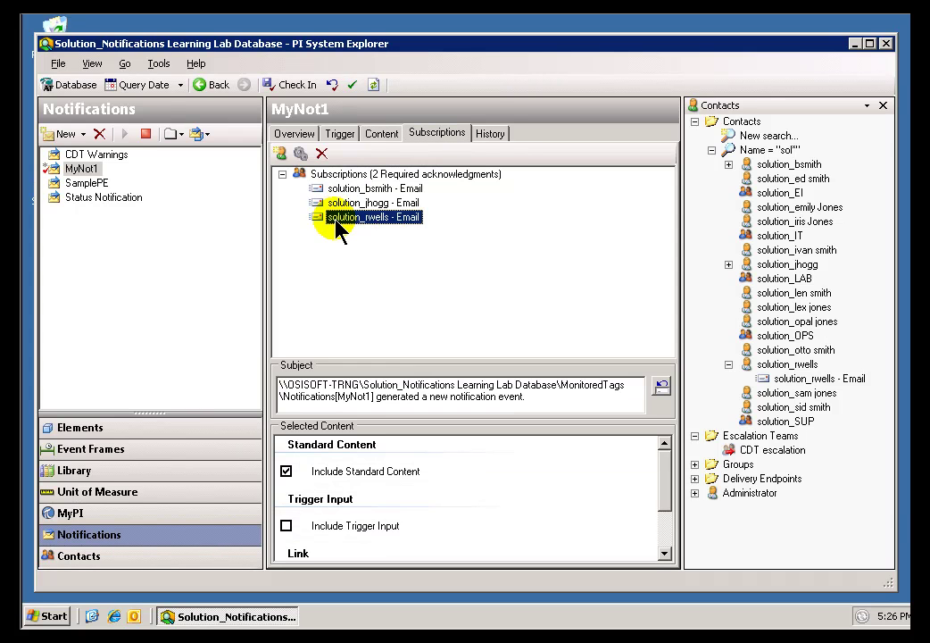
click(493, 136)
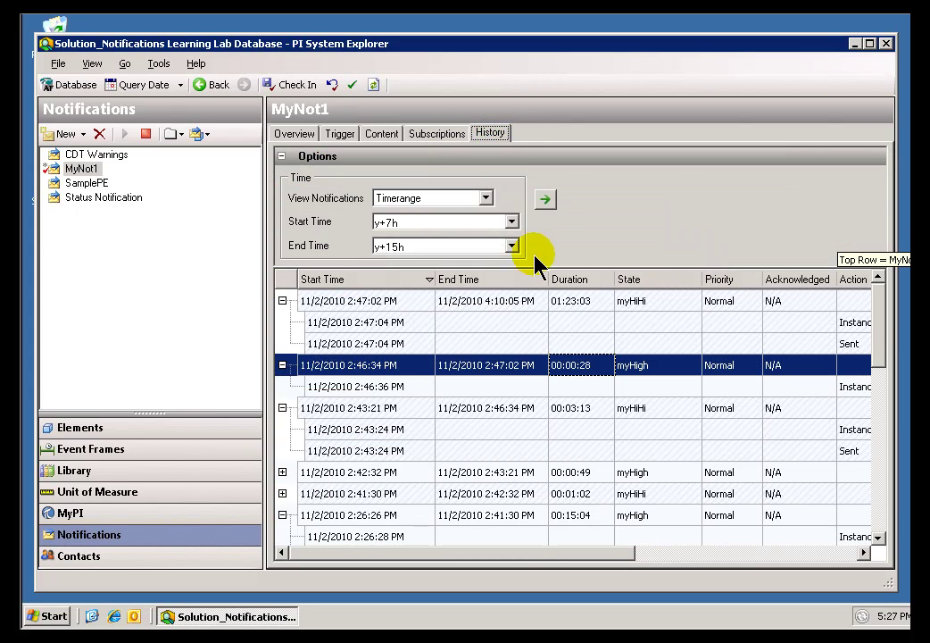
right_click(562, 373)
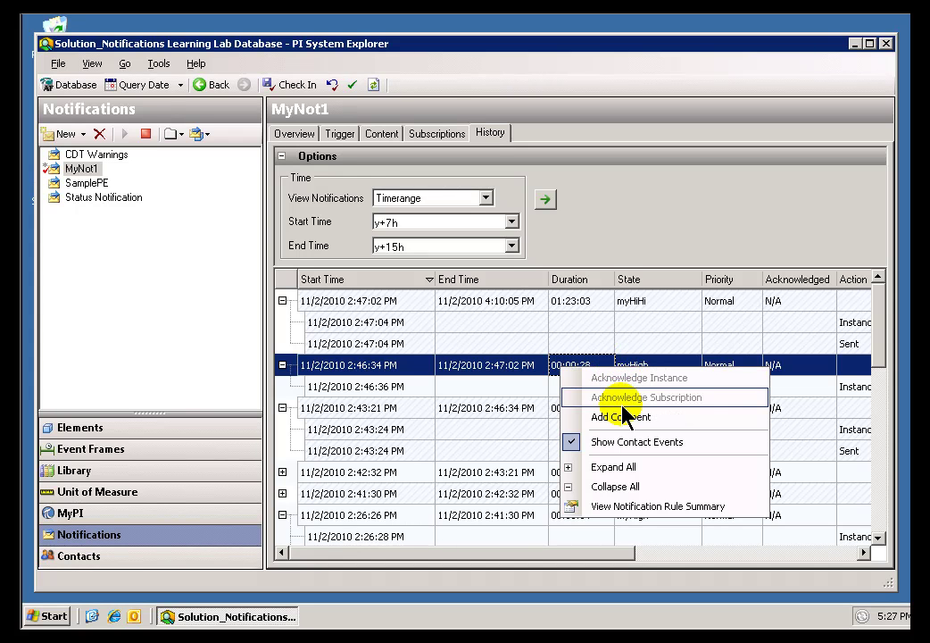
Check in the MyNot1 changes and go back to its subscriptions list.
click(443, 195)
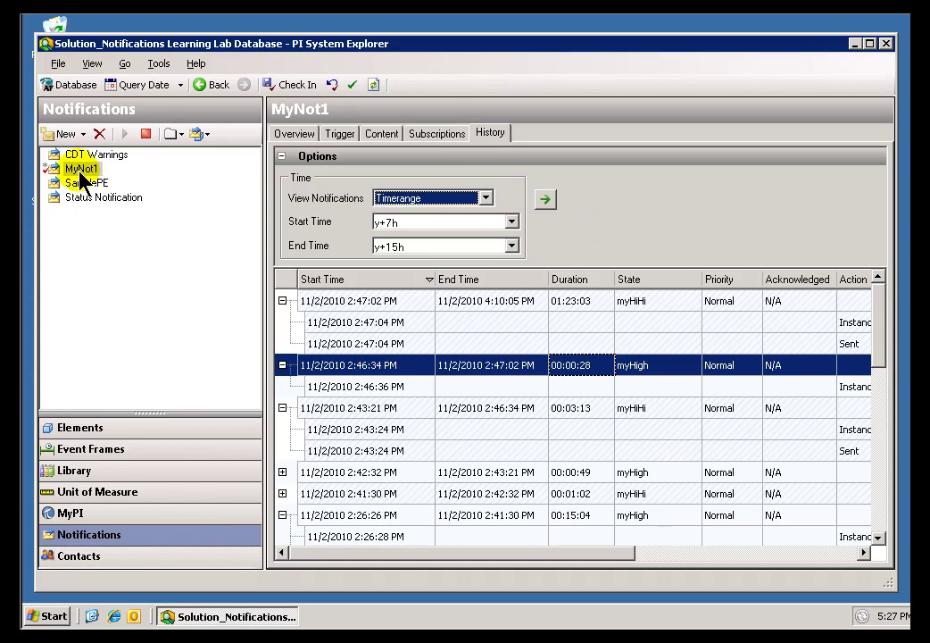
click(296, 87)
click(601, 441)
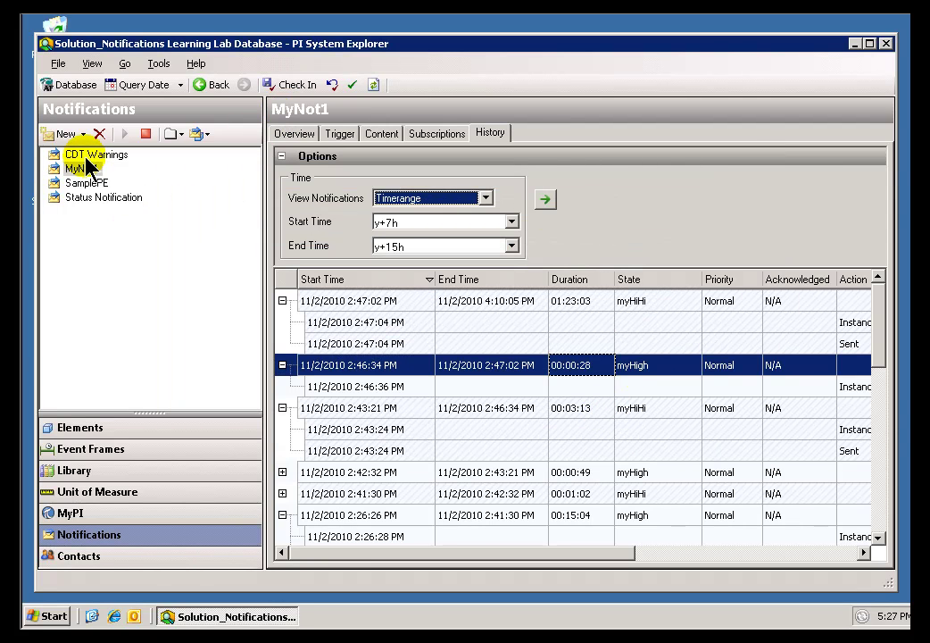
click(416, 134)
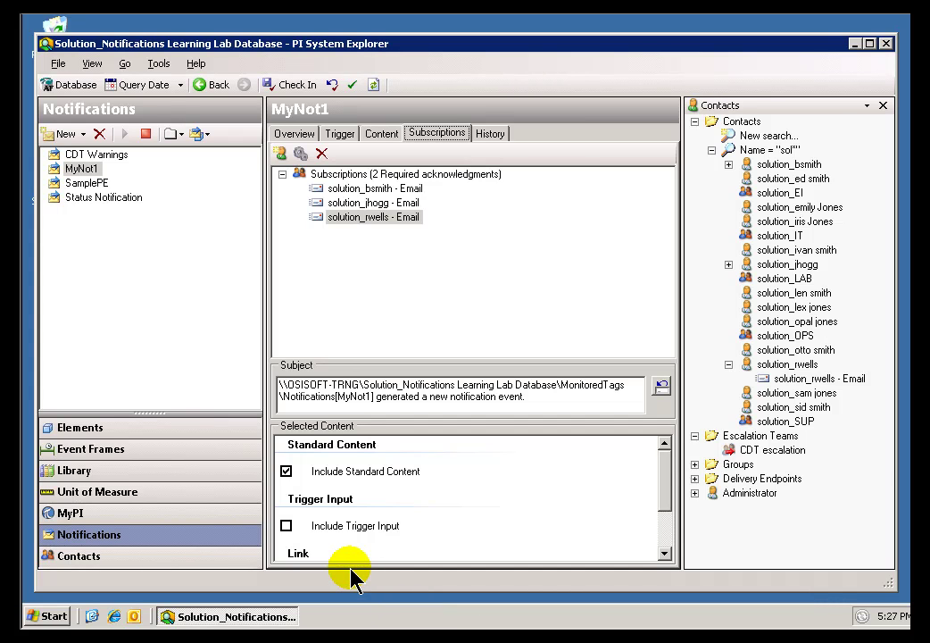
Launch PI System Management Tools from the Start menu and save the 315 value for mycdt158 in Archive Editor.
key(super)
mouse_move(304, 418)
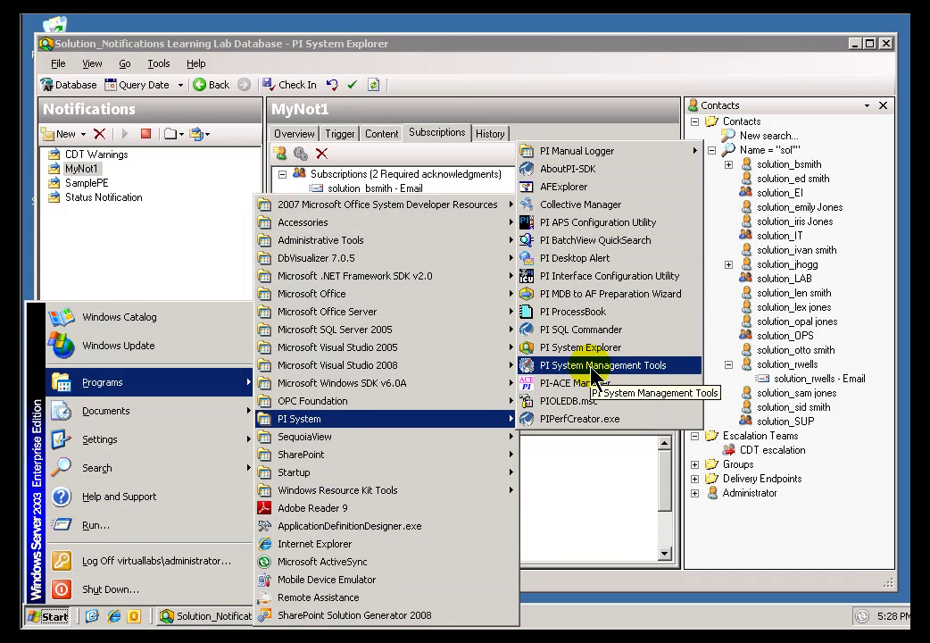
click(535, 368)
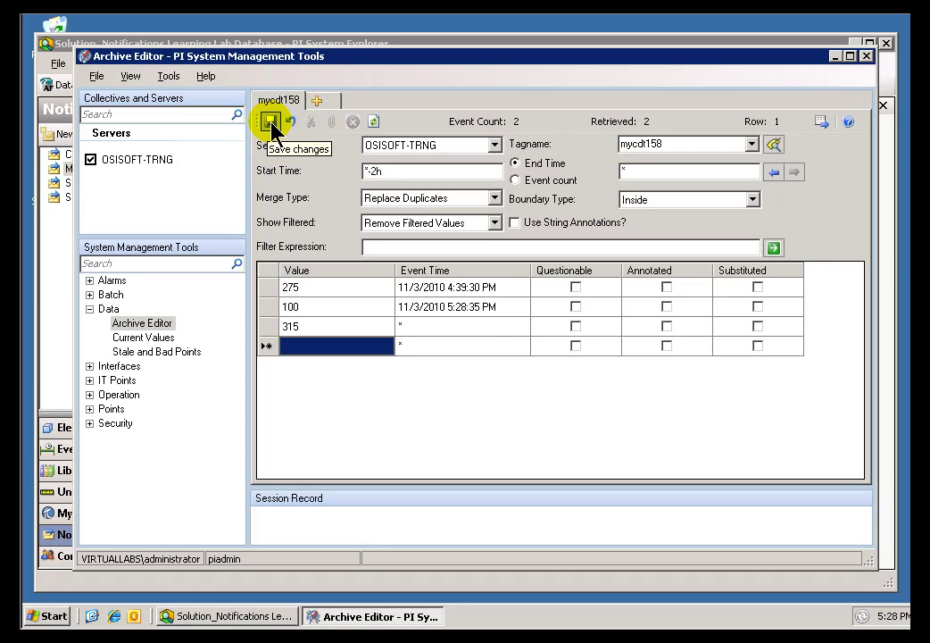
click(271, 123)
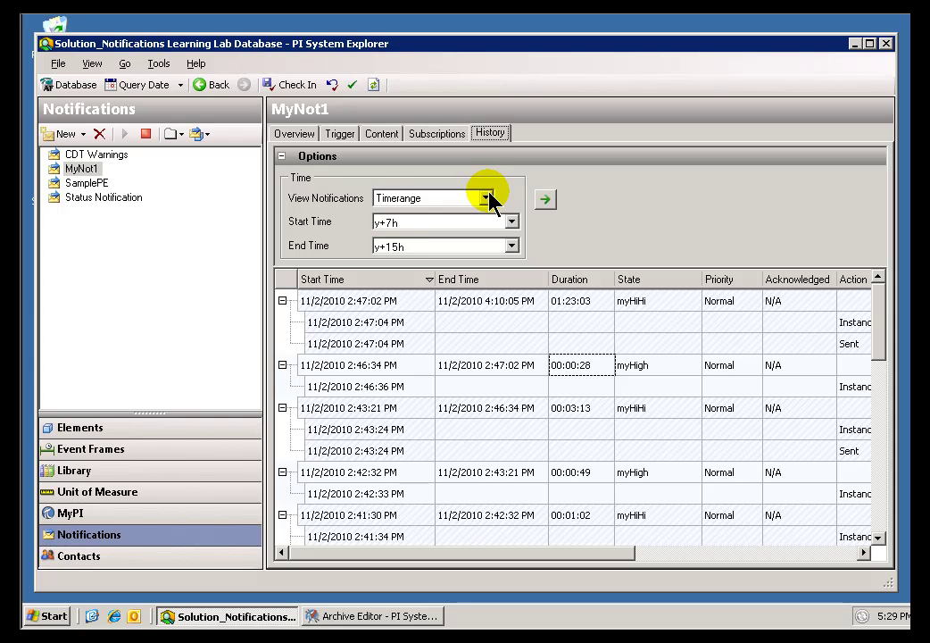
Filter MyNot1's history to Active notifications, scroll across the contact columns, and check Subscriptions.
click(487, 198)
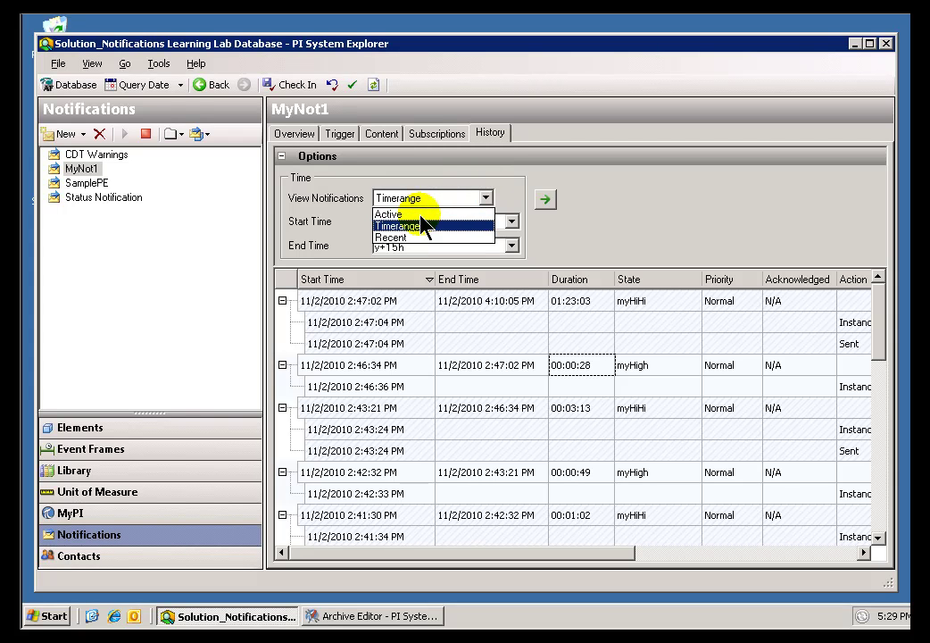
click(403, 215)
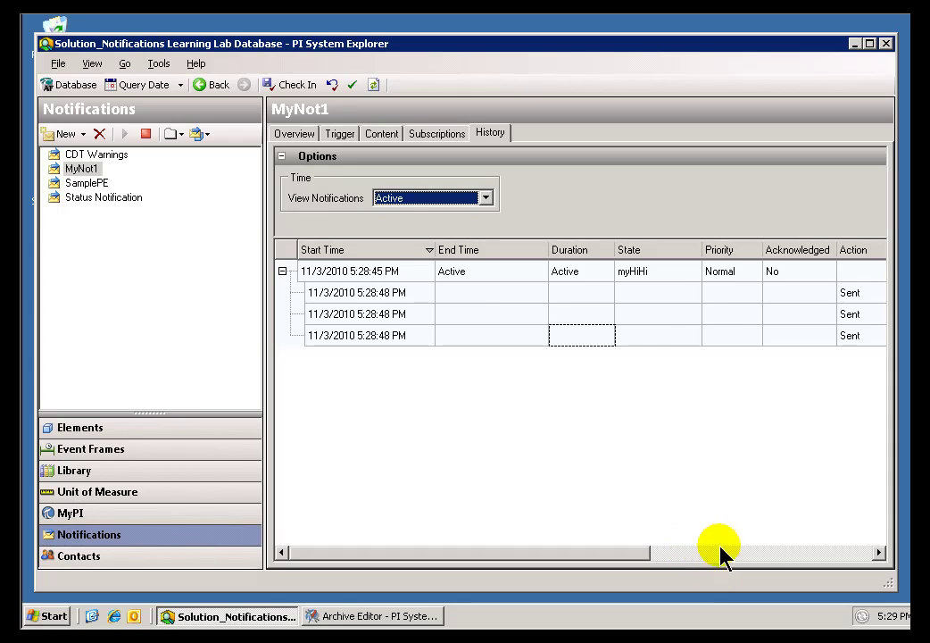
click(748, 561)
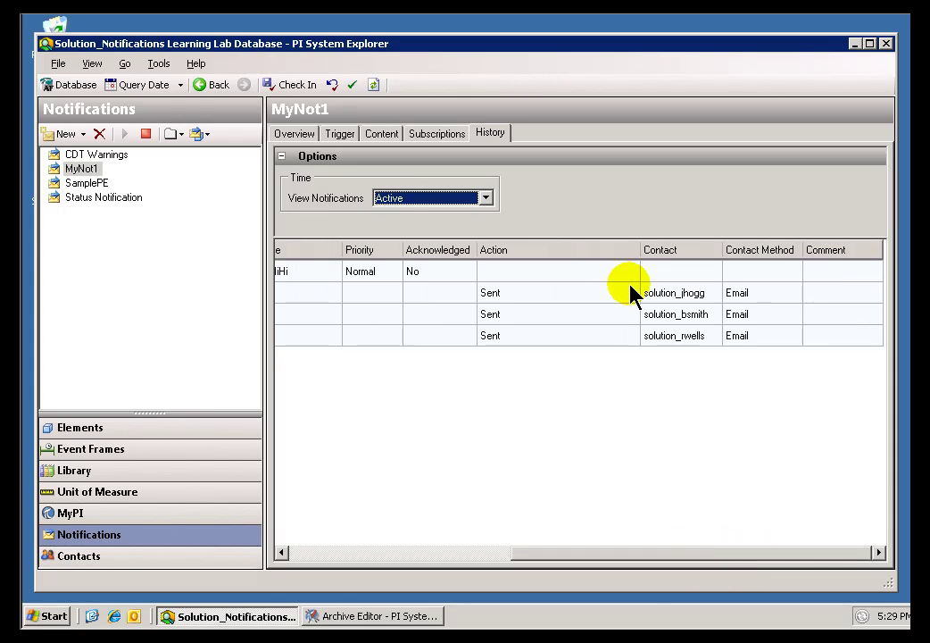
drag(726, 553, 416, 543)
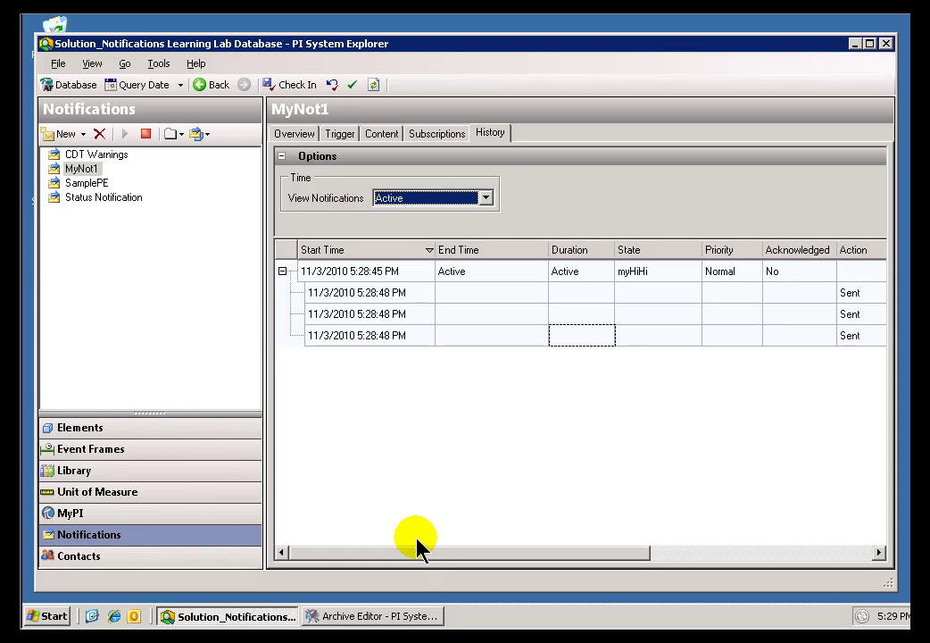
click(427, 141)
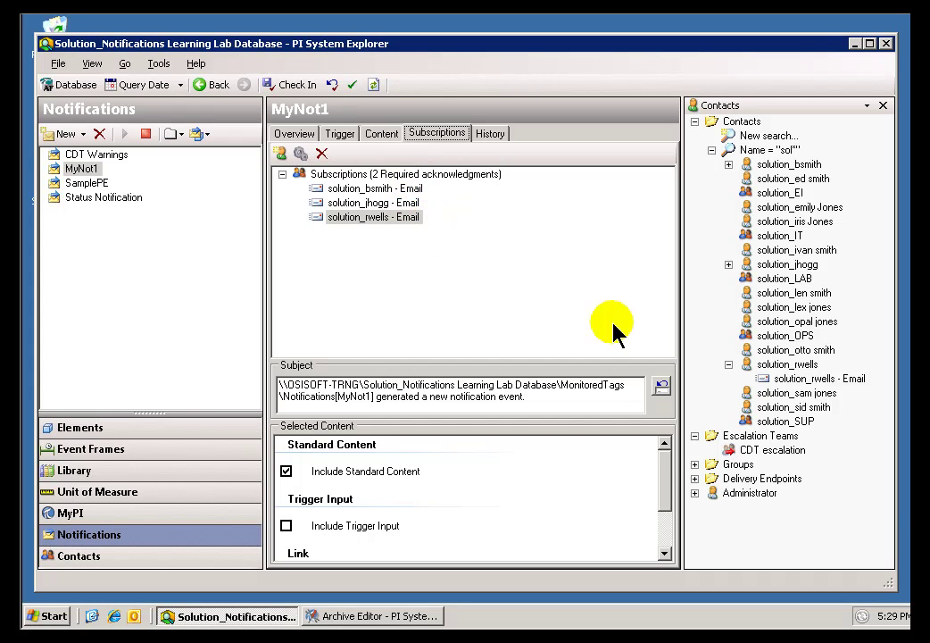
click(491, 135)
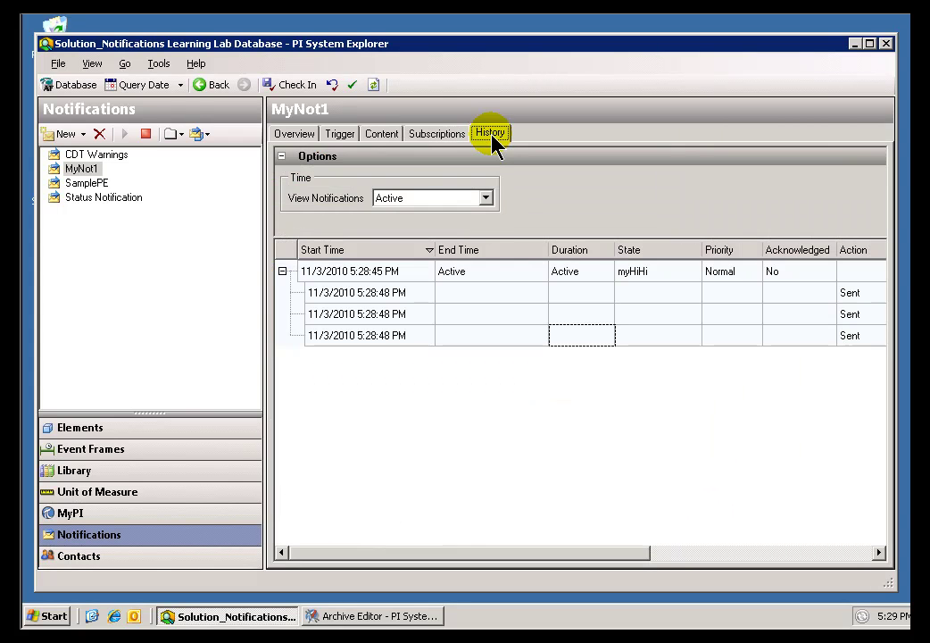
click(476, 275)
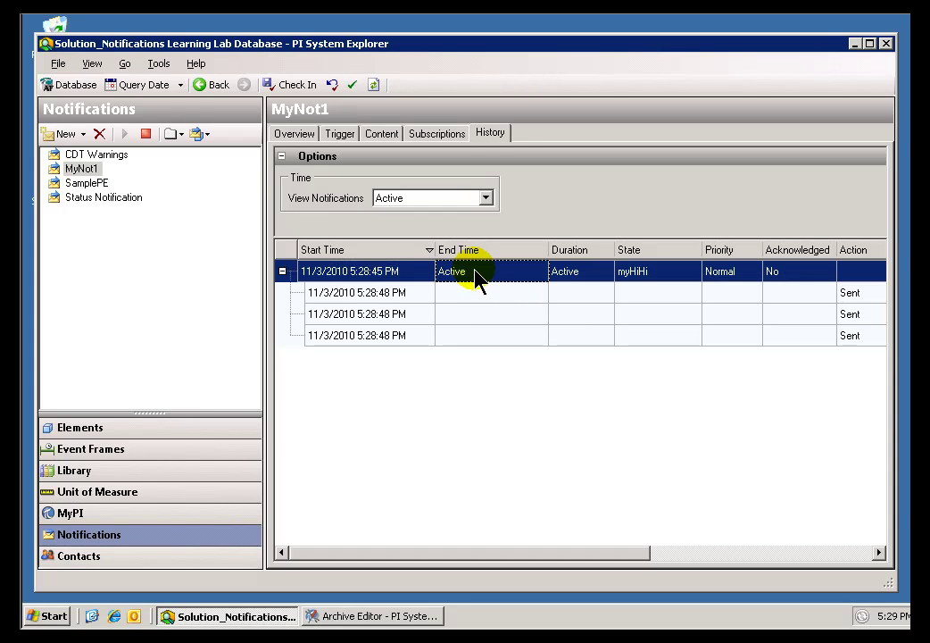
right_click(413, 277)
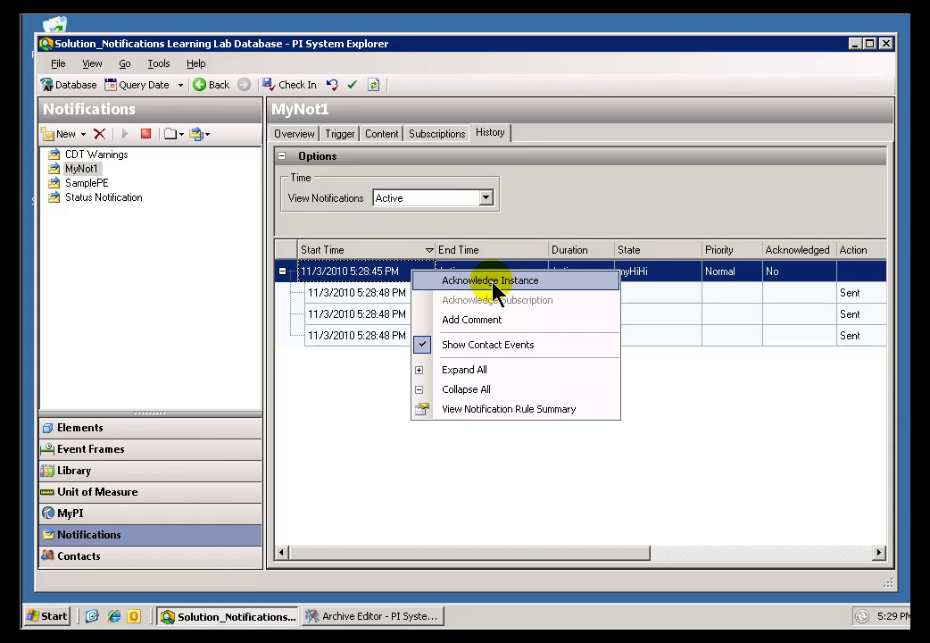
click(587, 209)
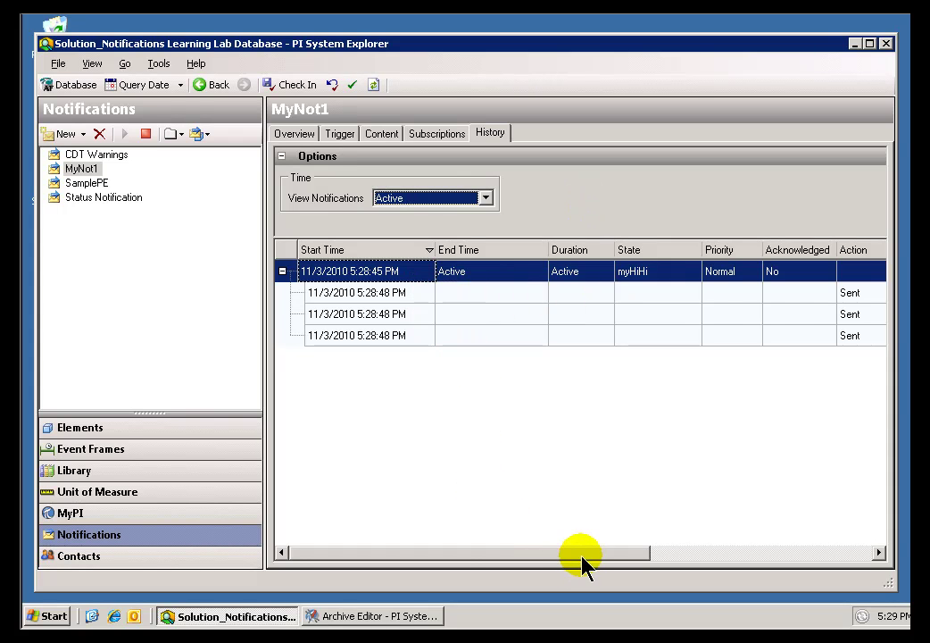
drag(612, 559, 783, 560)
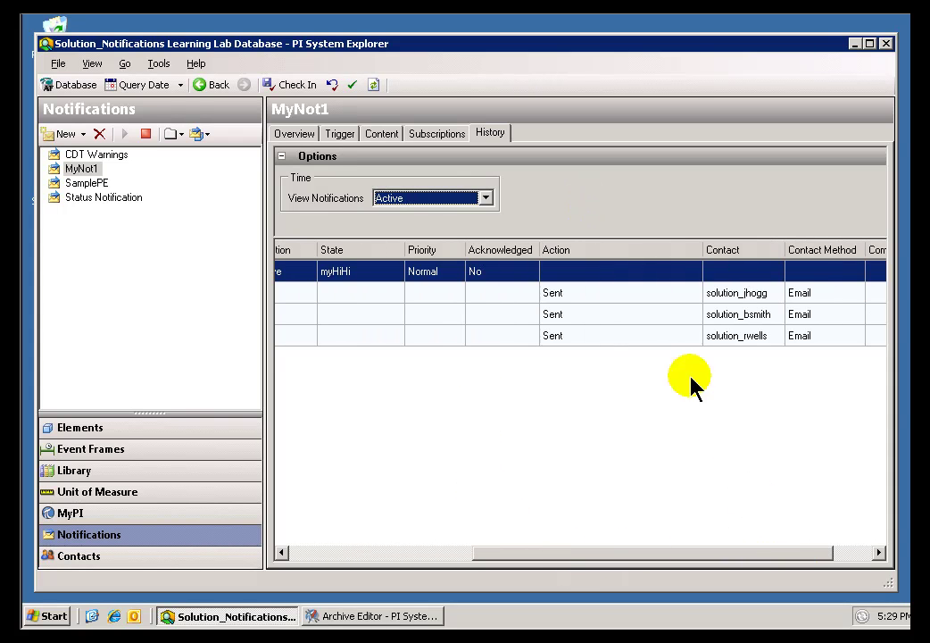
click(658, 299)
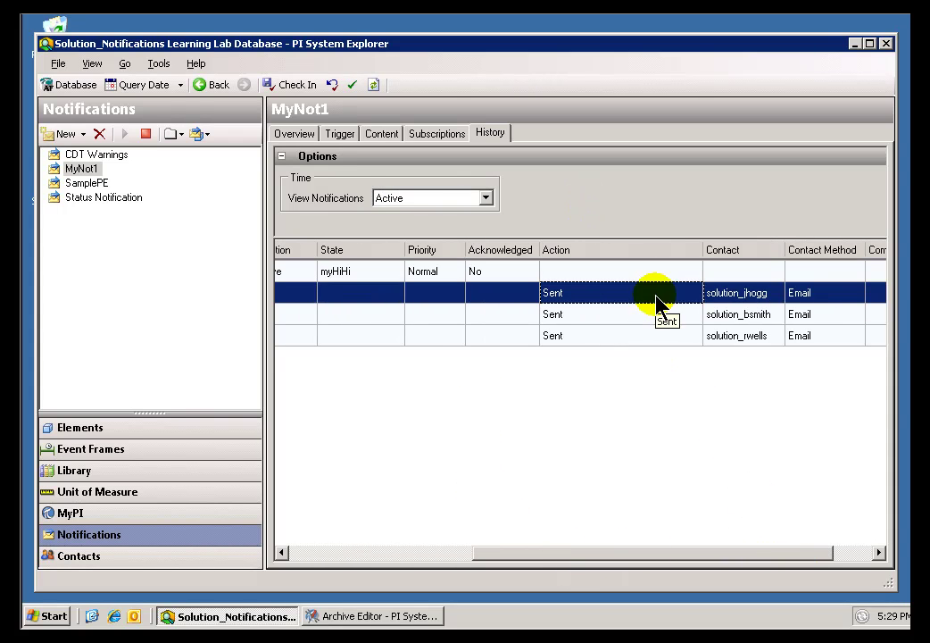
right_click(599, 292)
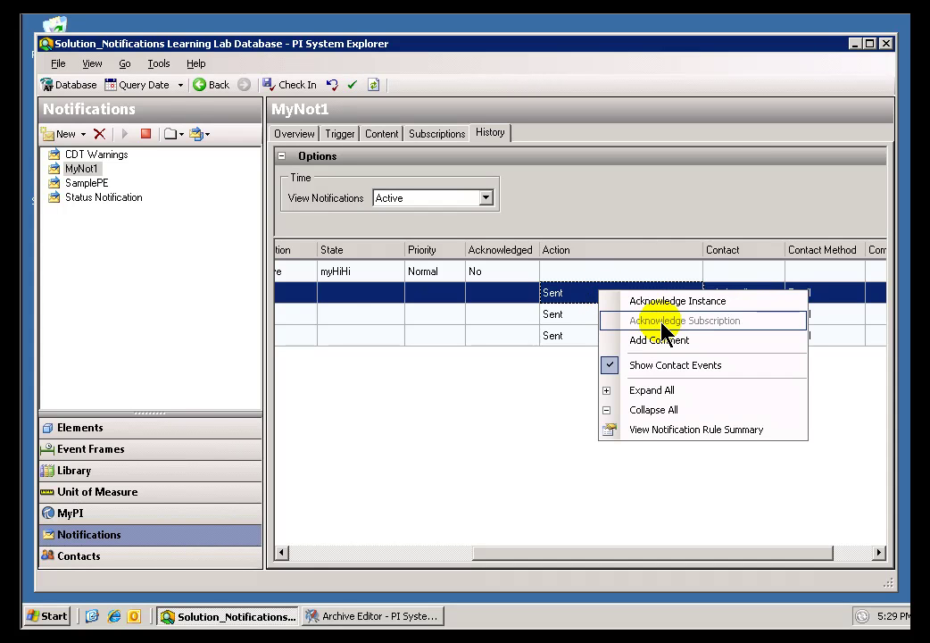
click(542, 316)
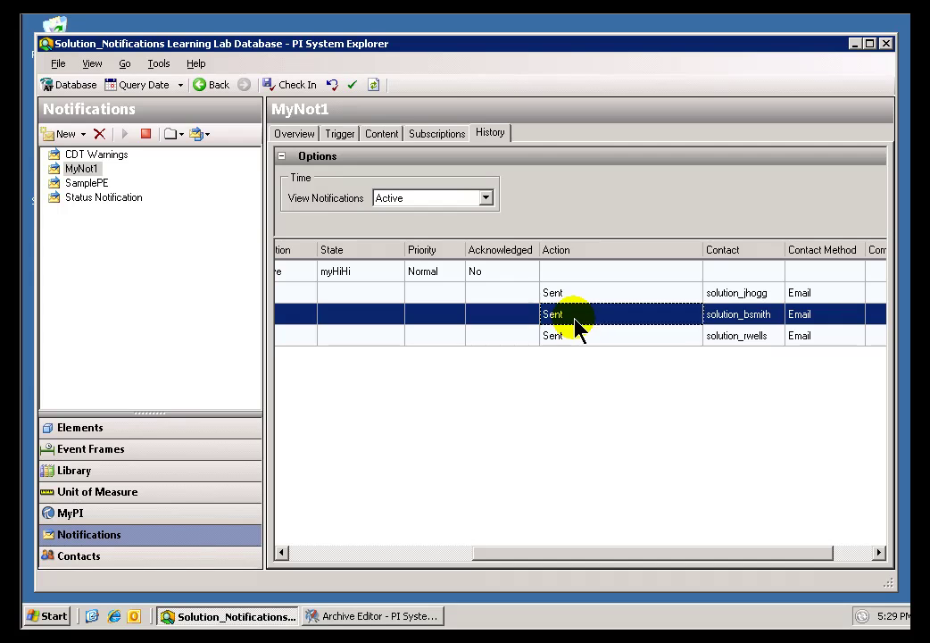
right_click(577, 328)
click(536, 337)
right_click(535, 338)
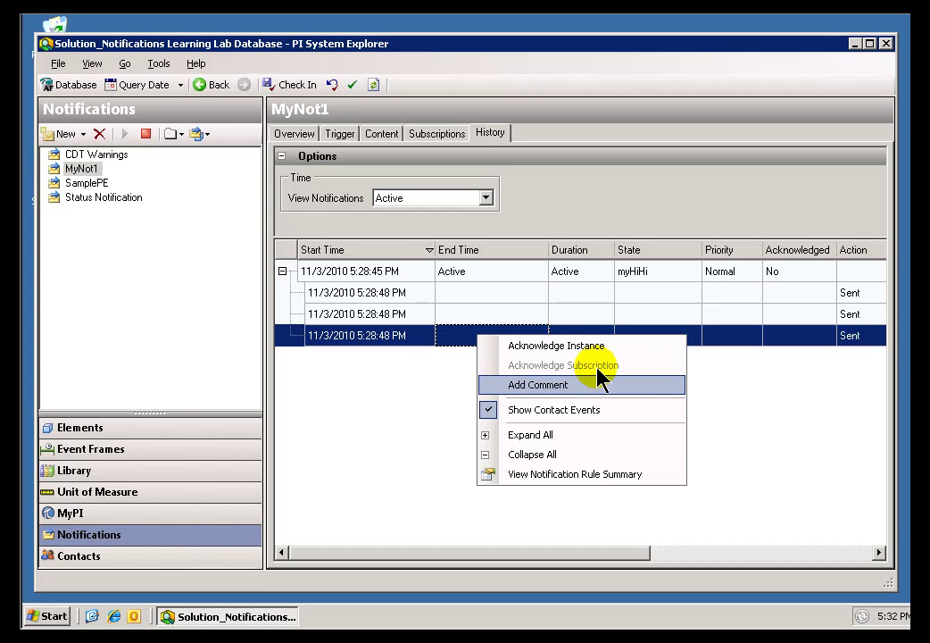
Review MyNot1's three email subscription entries, selecting a subscriber and then the whole group.
click(435, 140)
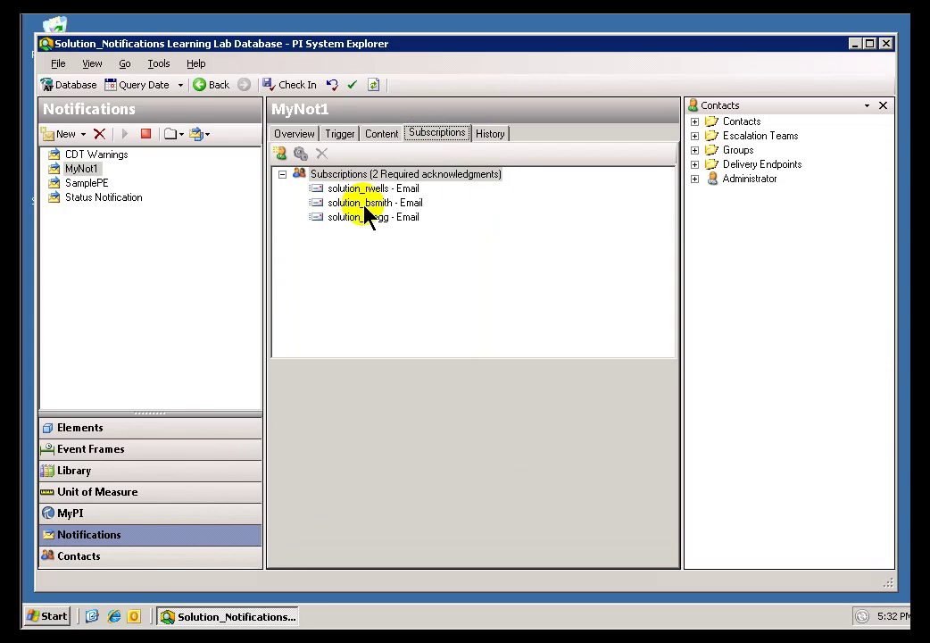
click(346, 219)
click(383, 175)
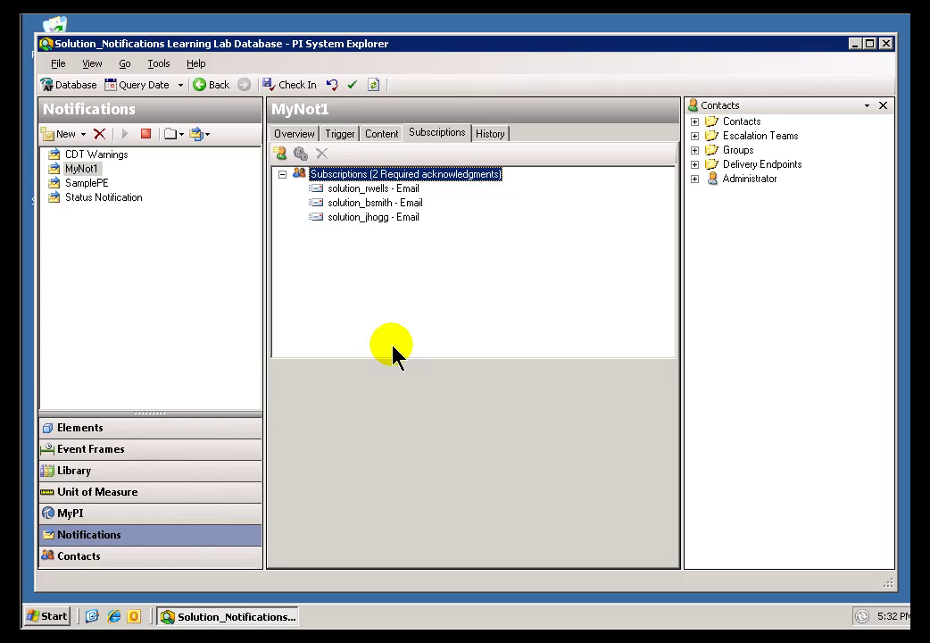
Acknowledge the 5:28:45 PM myHiHi notification with comment 'This is acknowledged' and check the history columns.
click(491, 141)
click(404, 275)
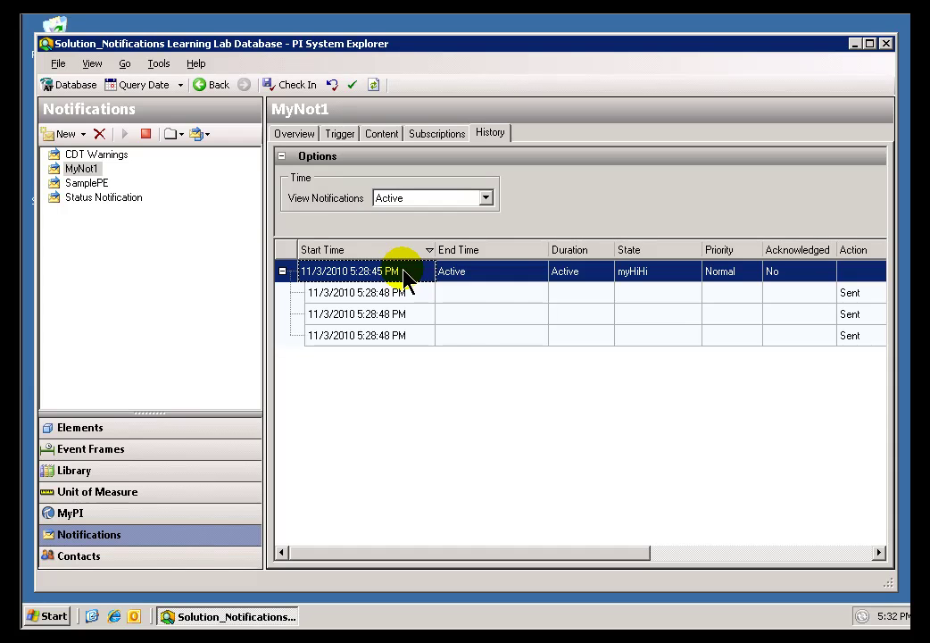
right_click(405, 276)
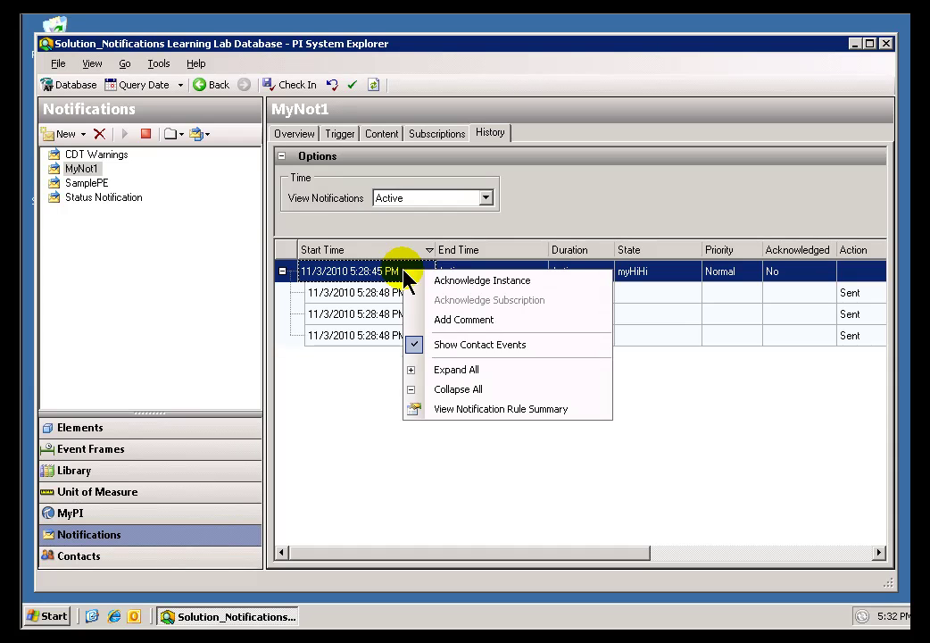
click(489, 286)
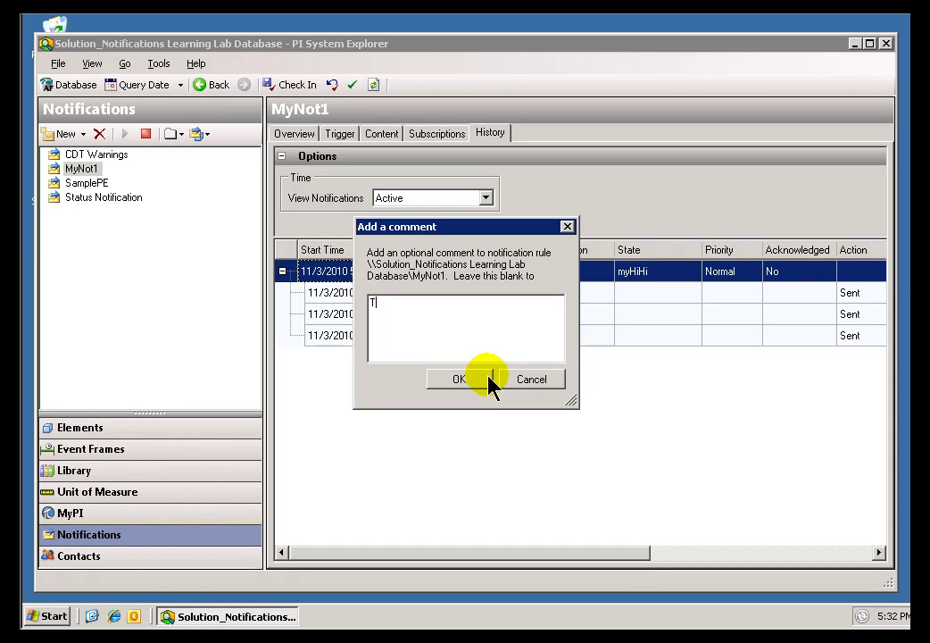
text(This is acknowledged.)
click(479, 381)
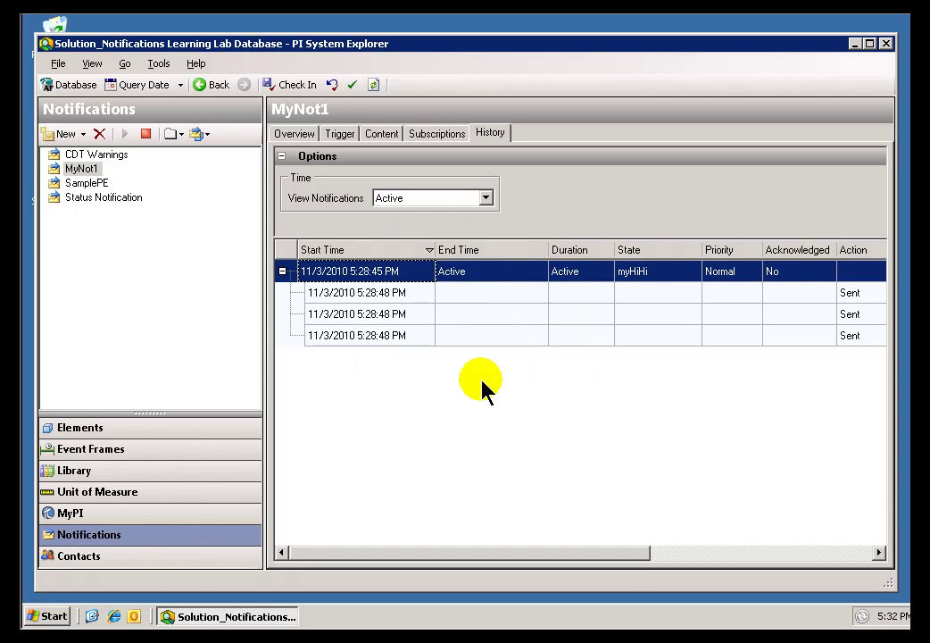
click(734, 555)
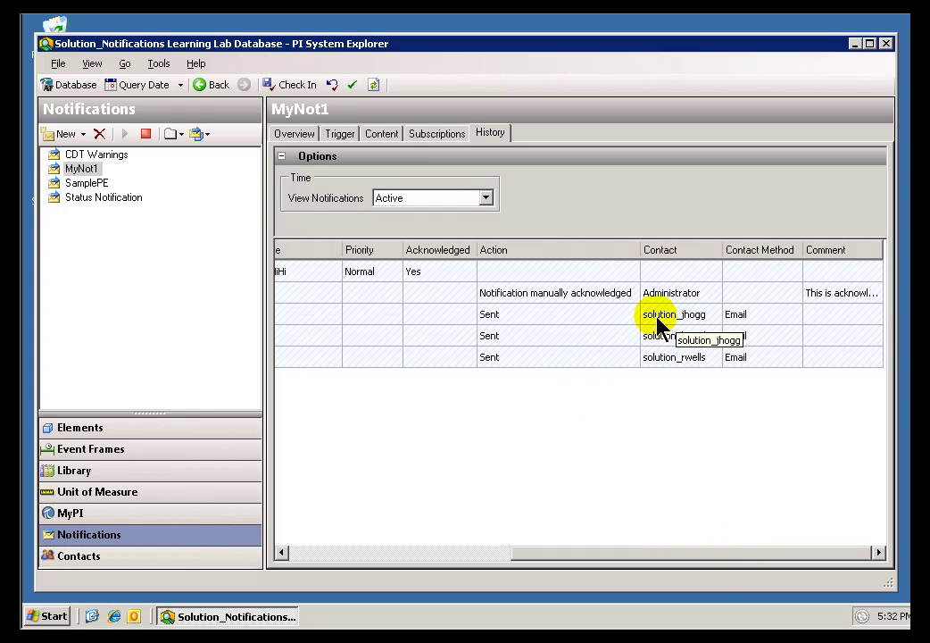
drag(627, 560, 380, 557)
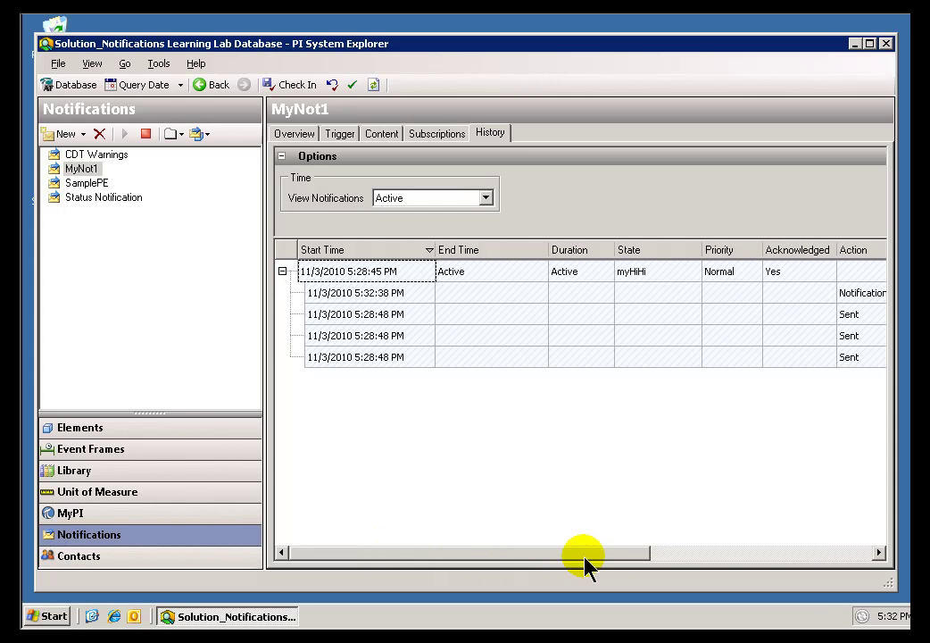
drag(585, 552, 818, 552)
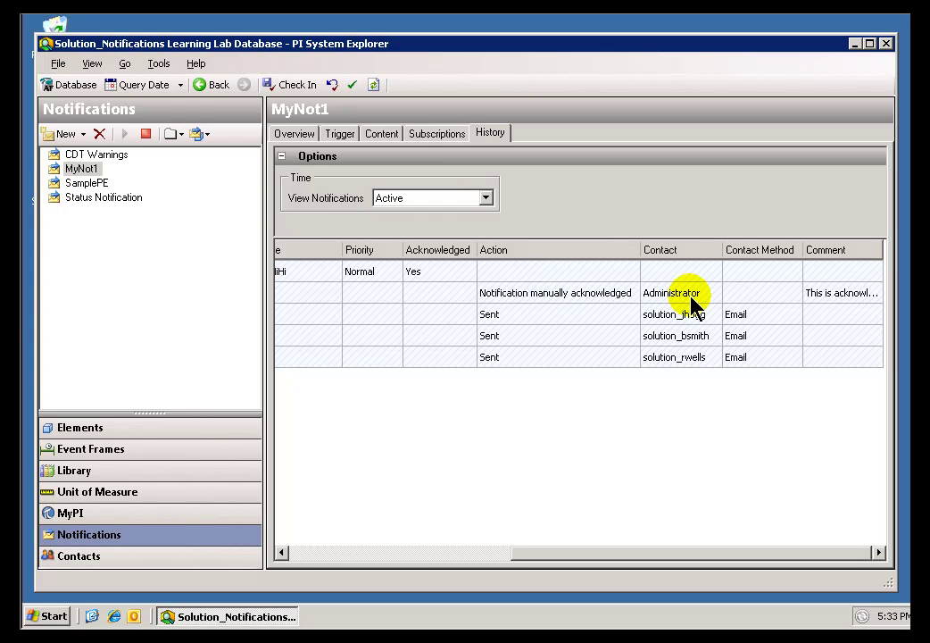
click(337, 553)
Switch the history view from Active to Recent and load the last 3 days.
click(384, 317)
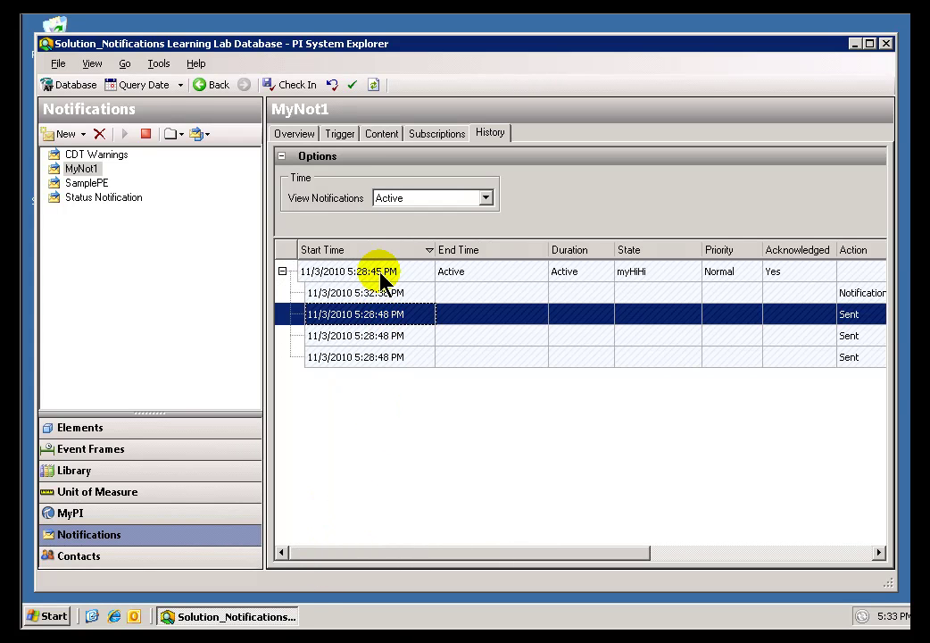
click(384, 273)
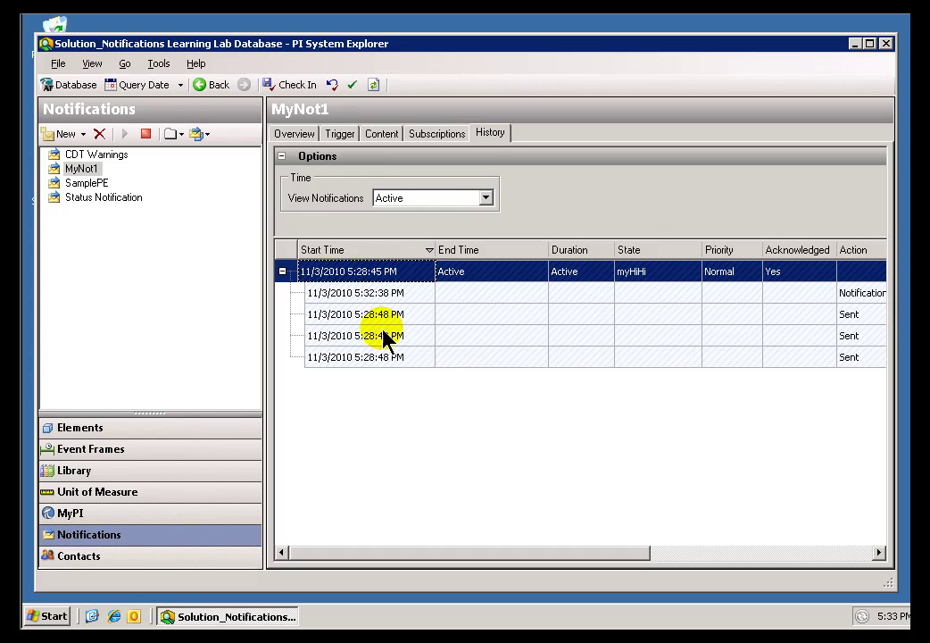
click(488, 200)
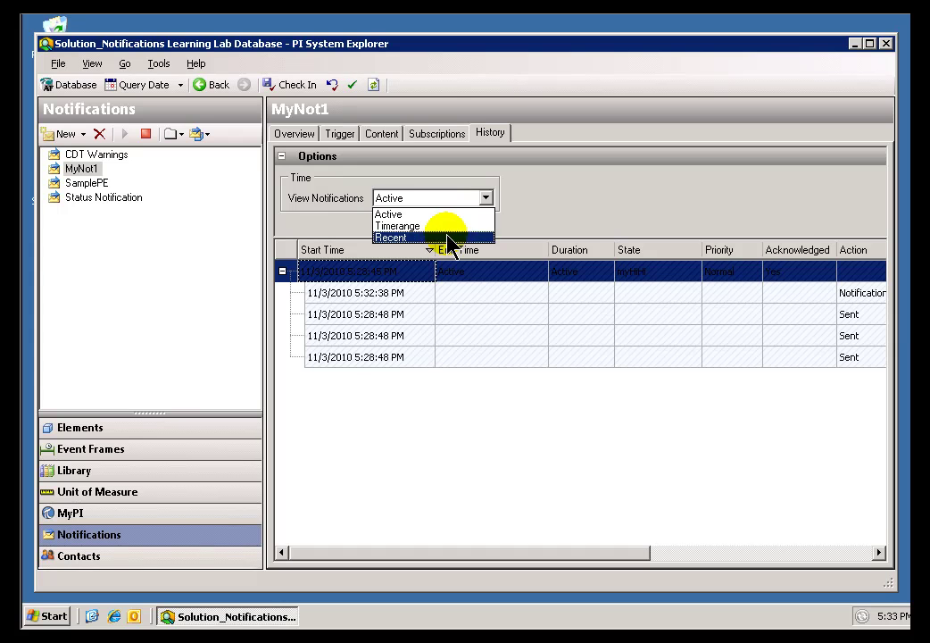
click(448, 238)
click(540, 199)
Inspect the 5:28:40 PM sent row and the manual acknowledgement entry across the grid.
click(361, 449)
click(357, 427)
right_click(357, 427)
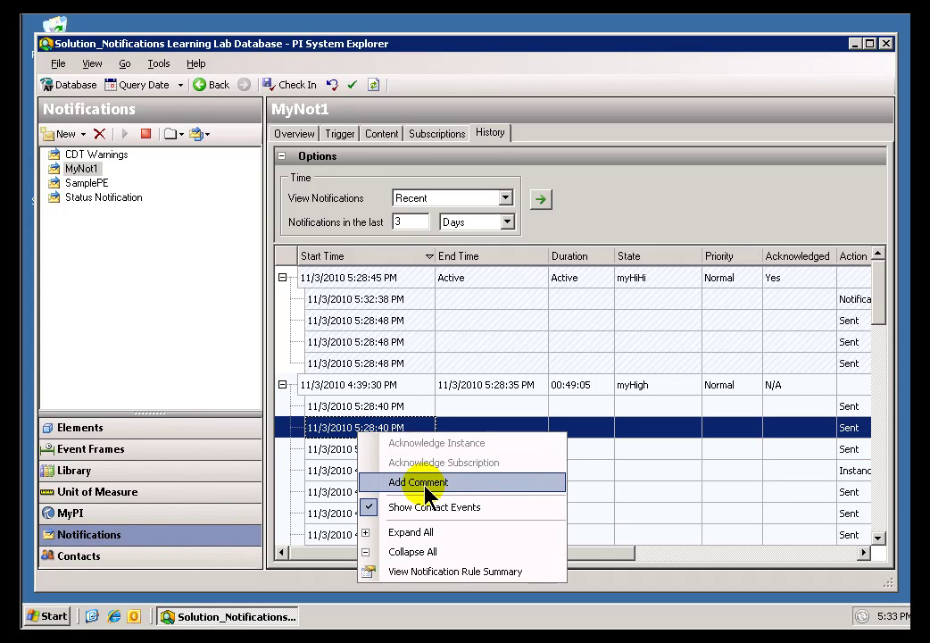
click(368, 300)
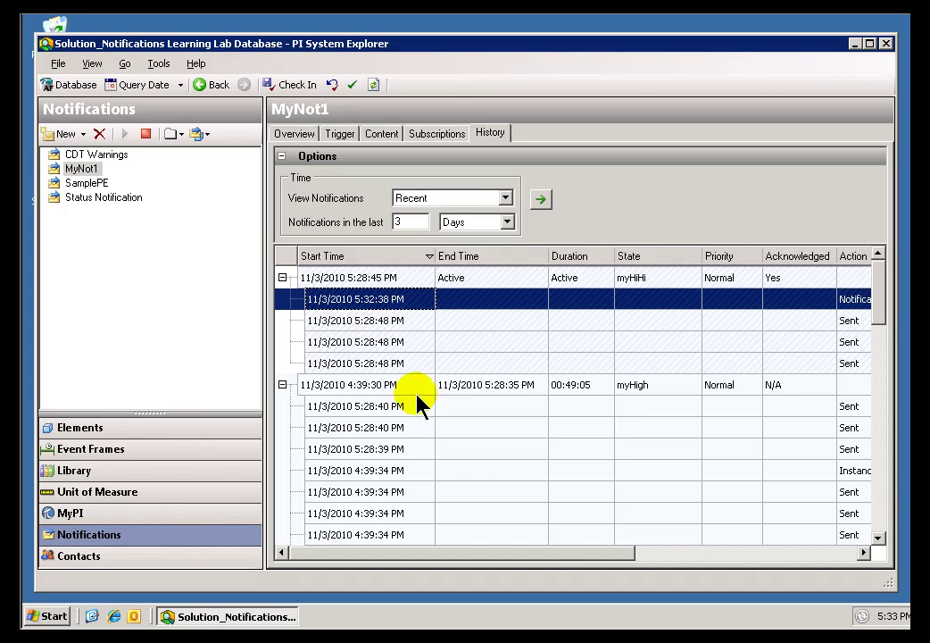
drag(560, 554, 884, 566)
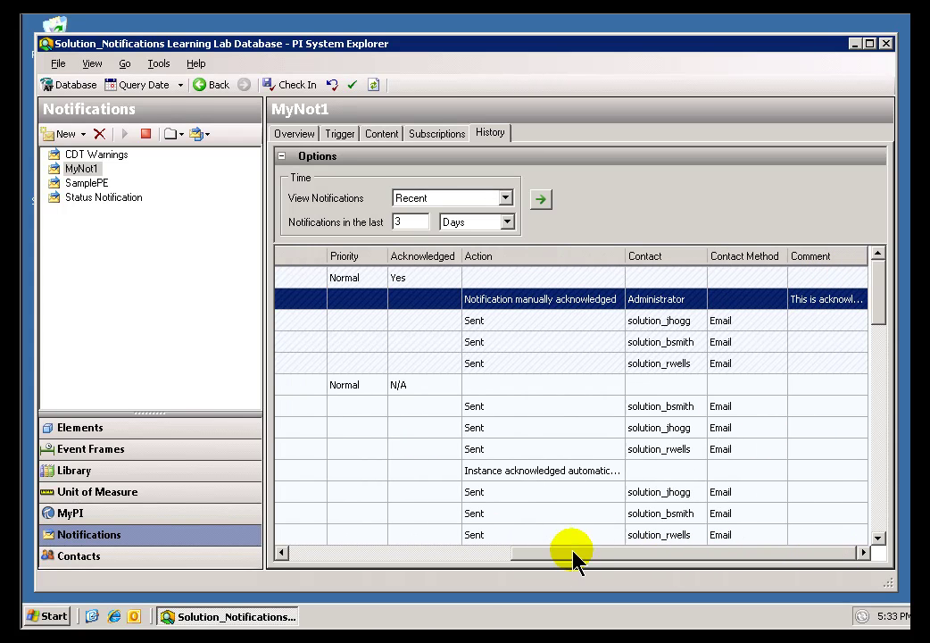
drag(574, 557, 264, 550)
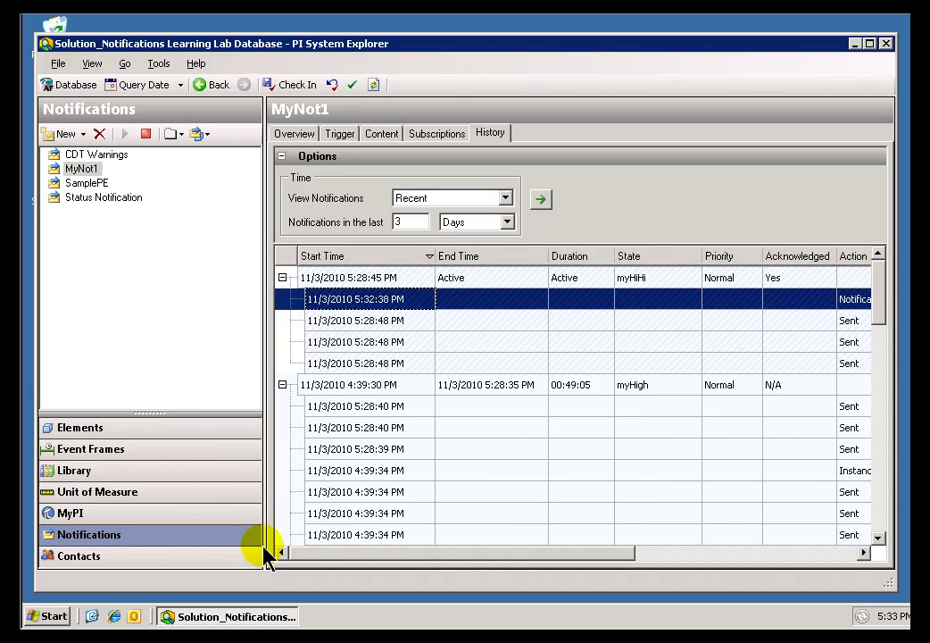
Add the comment '.' to the notification from a sent row's actions.
right_click(351, 347)
click(418, 391)
text(.)
click(462, 382)
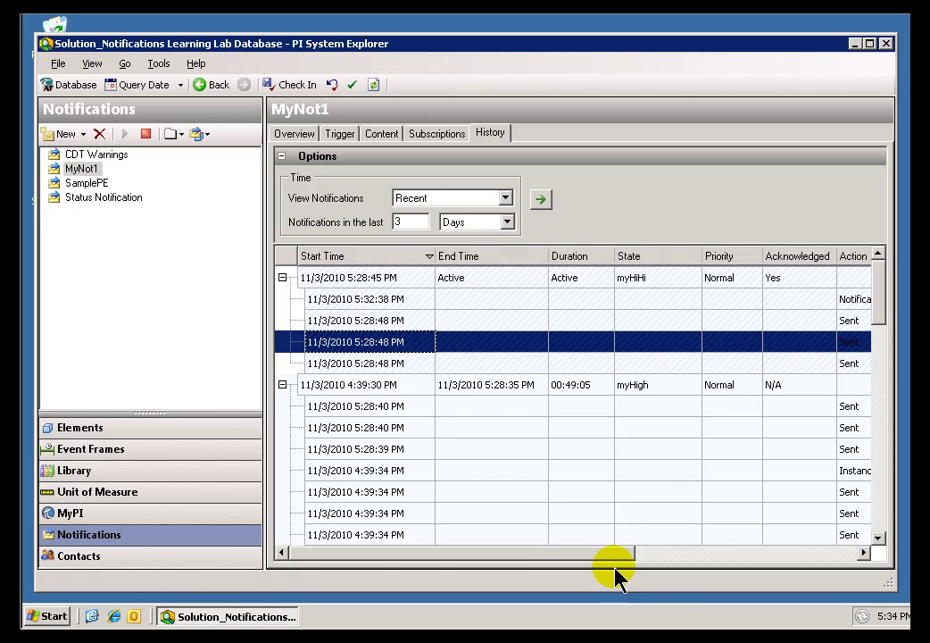
click(863, 551)
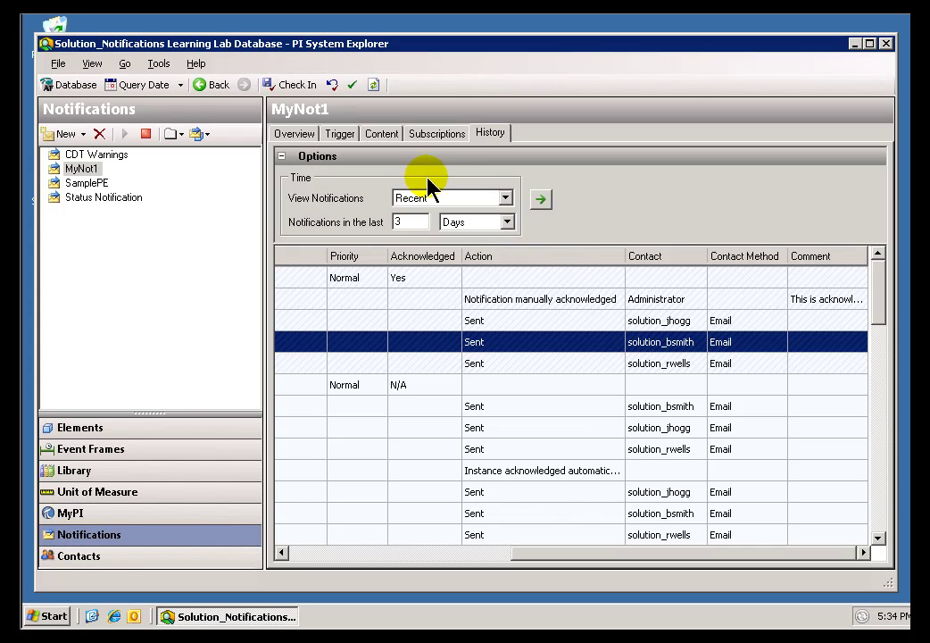
Refresh the Recent history and locate the new 5:34:05 PM comment entry.
click(542, 199)
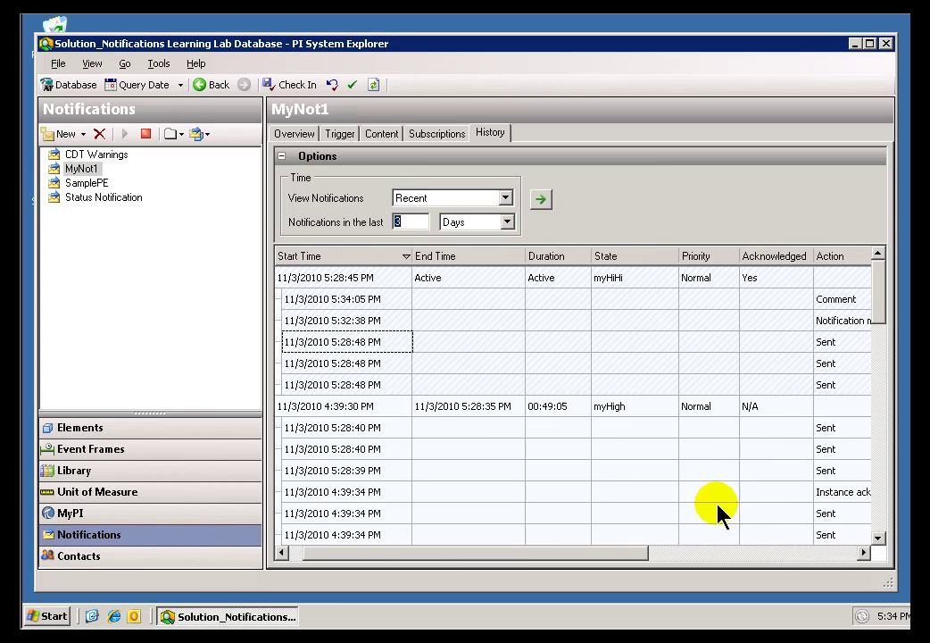
drag(640, 555, 879, 556)
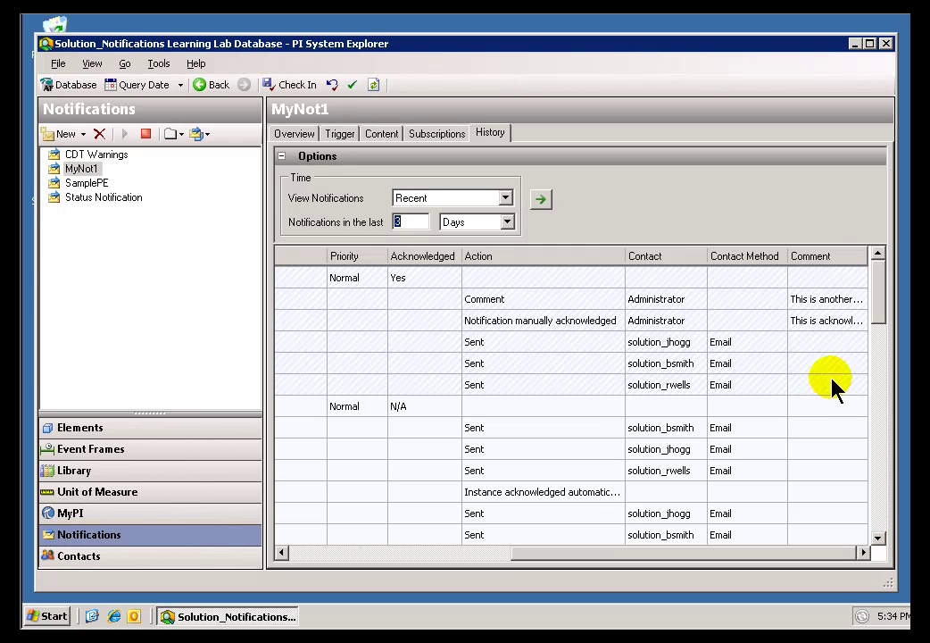
click(814, 301)
drag(549, 553, 321, 555)
right_click(394, 303)
click(460, 380)
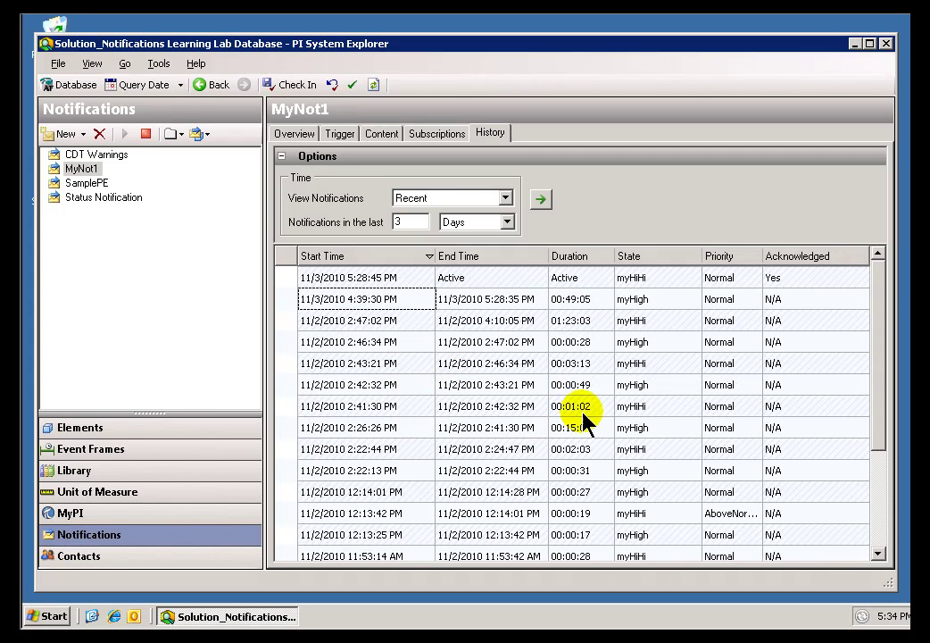
right_click(342, 279)
click(394, 352)
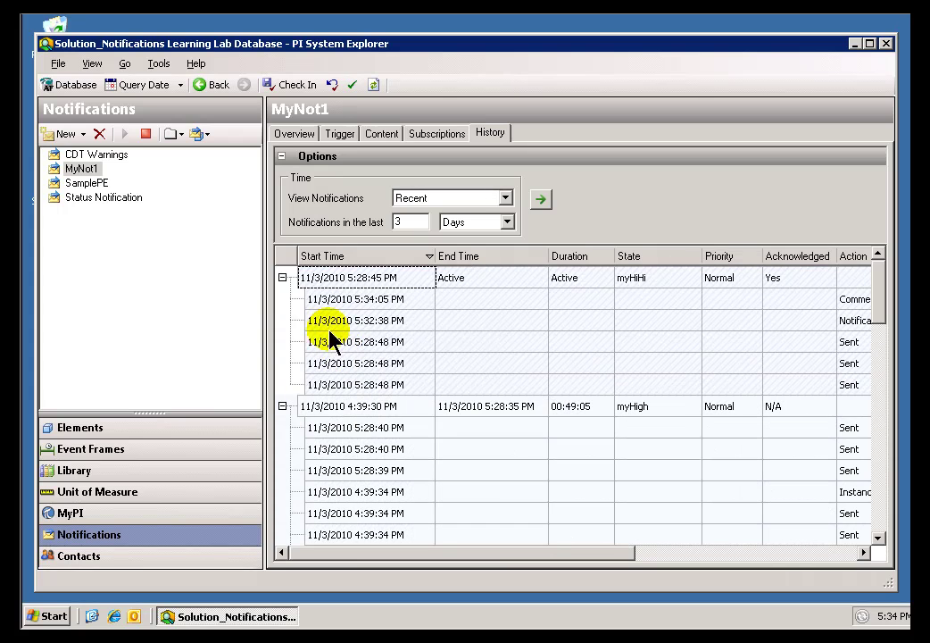
right_click(356, 282)
click(404, 360)
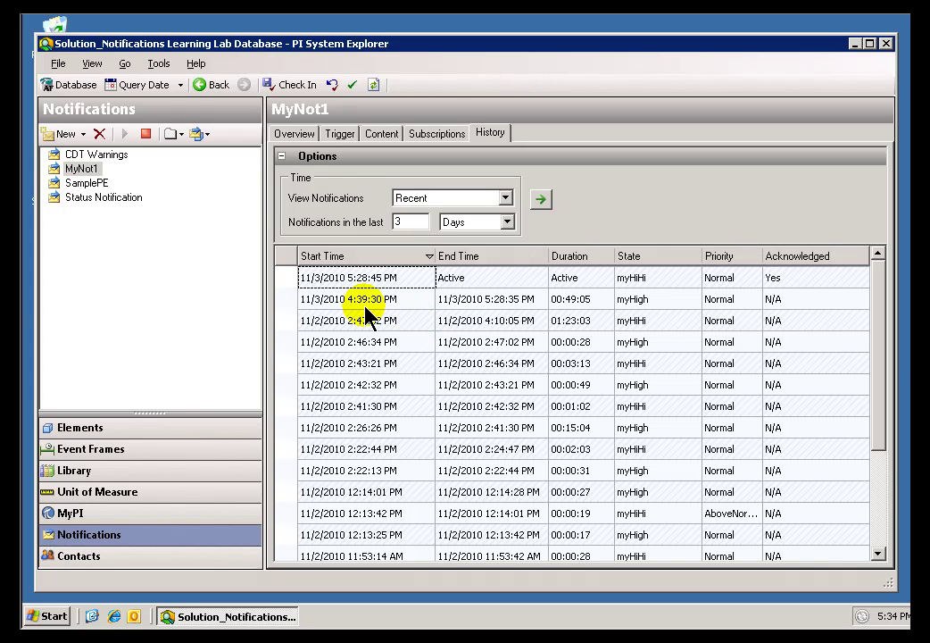
right_click(367, 303)
click(431, 381)
Open View Notification Rule Summary from the active notification row, showing CDT158 > 250 and > 300 triggers.
right_click(382, 320)
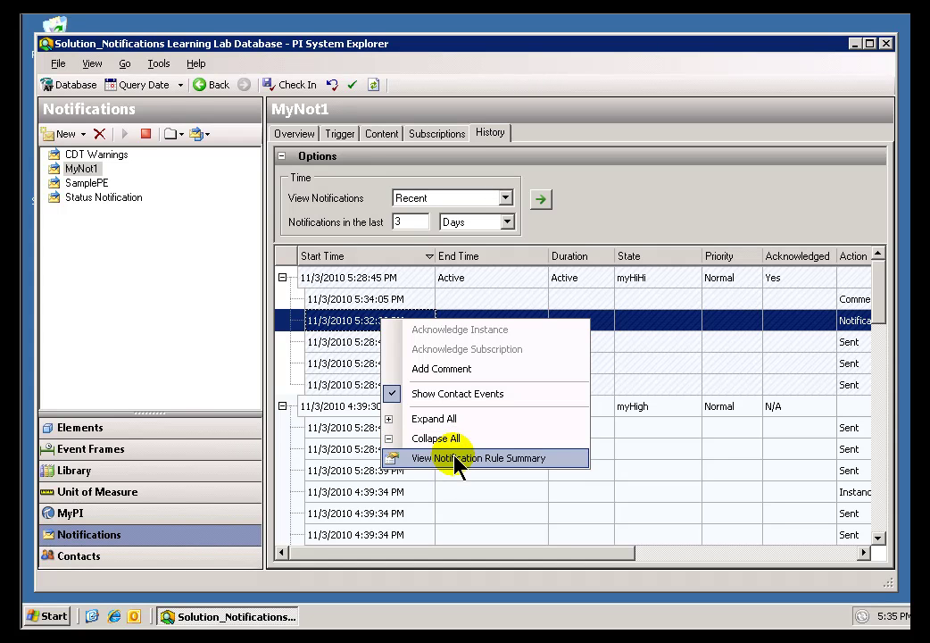
click(355, 282)
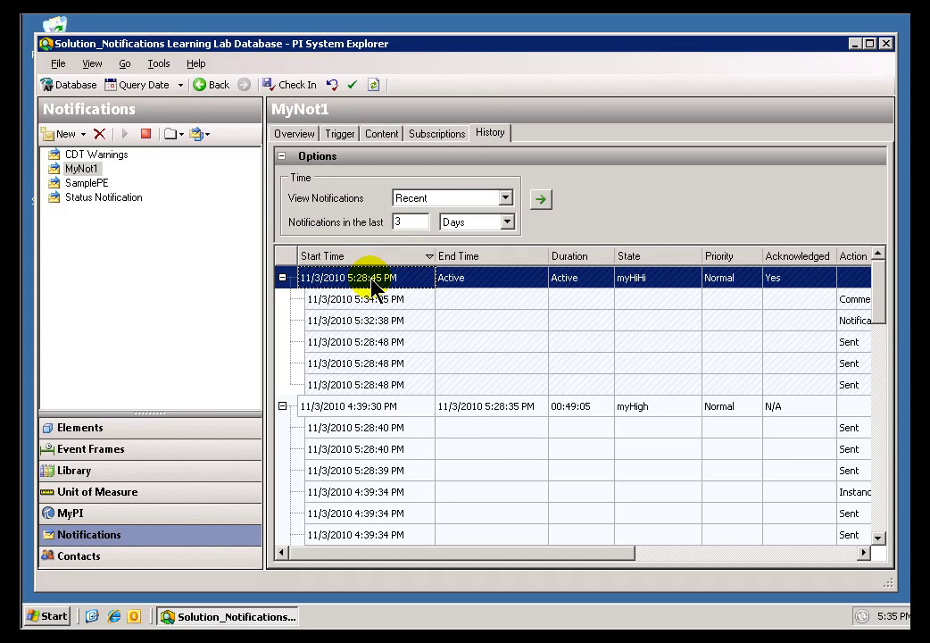
right_click(373, 280)
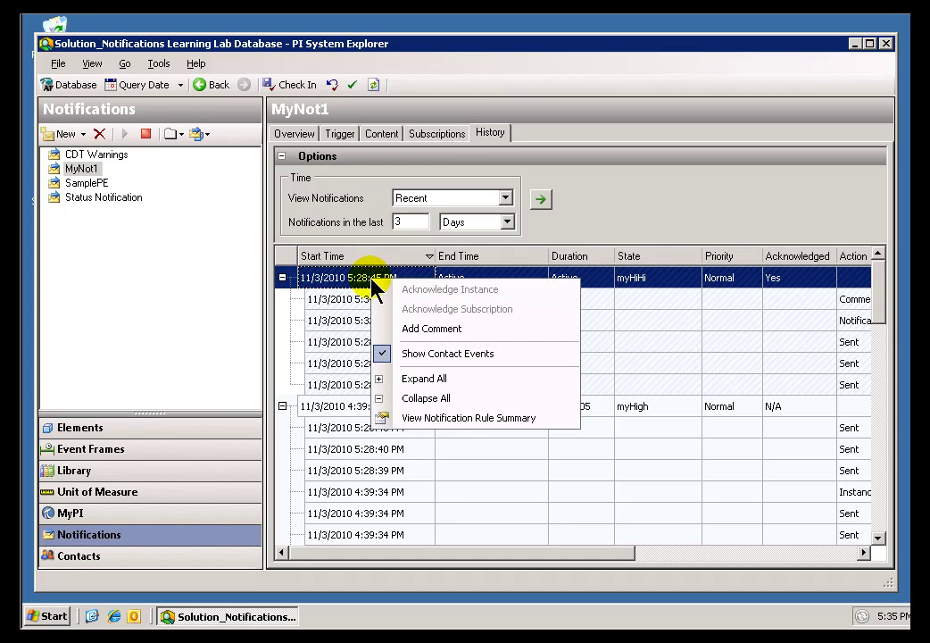
click(446, 420)
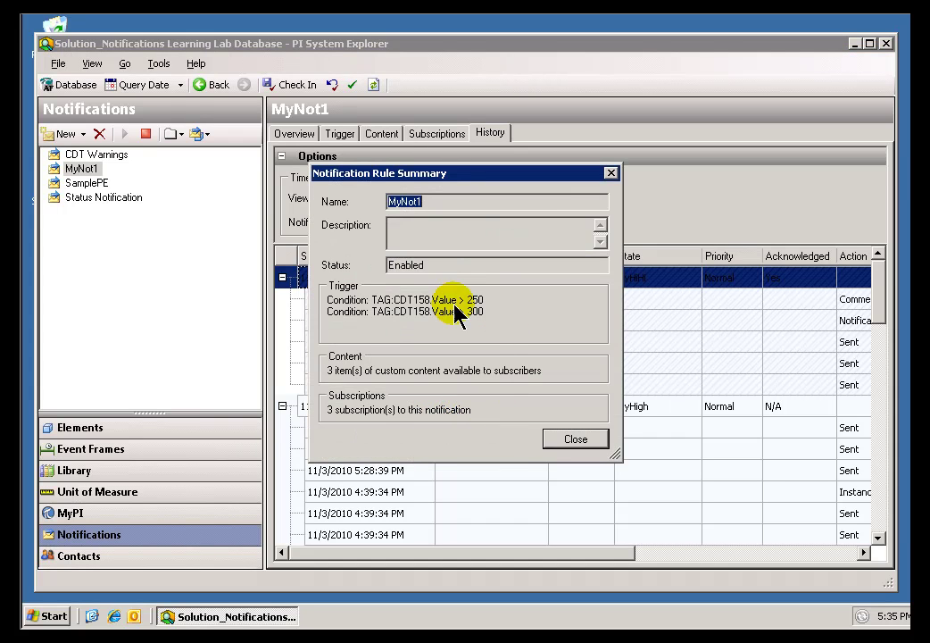